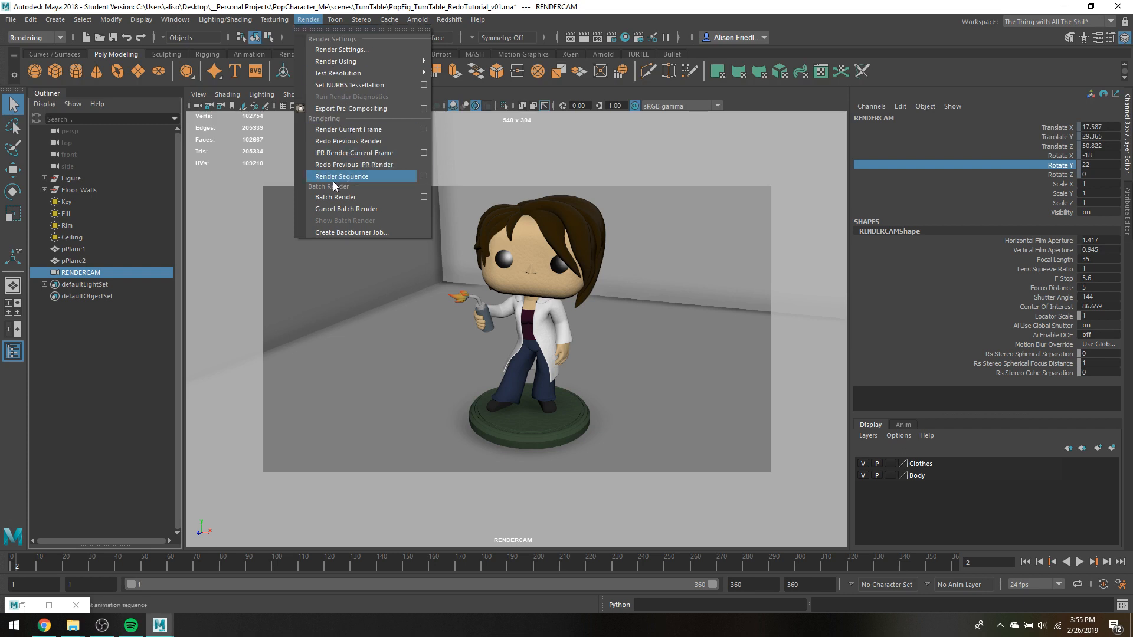
Step: Set the Render Sequence camera to RENDERCAM and start rendering the turntable sequence, closing the options
click(424, 177)
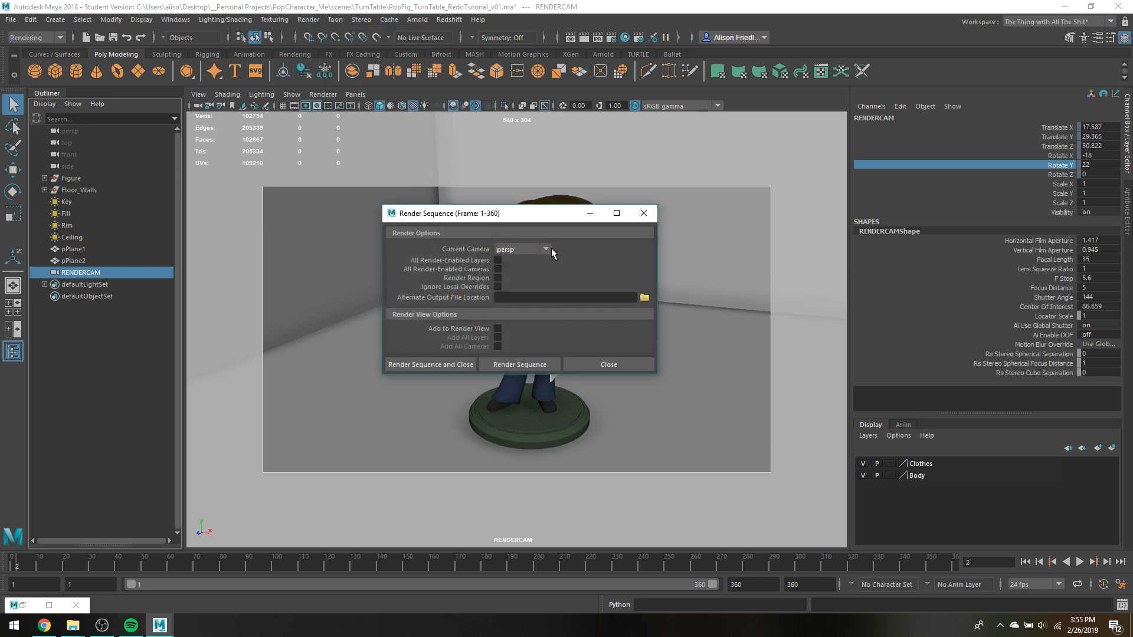
click(533, 252)
click(514, 261)
click(539, 251)
click(537, 262)
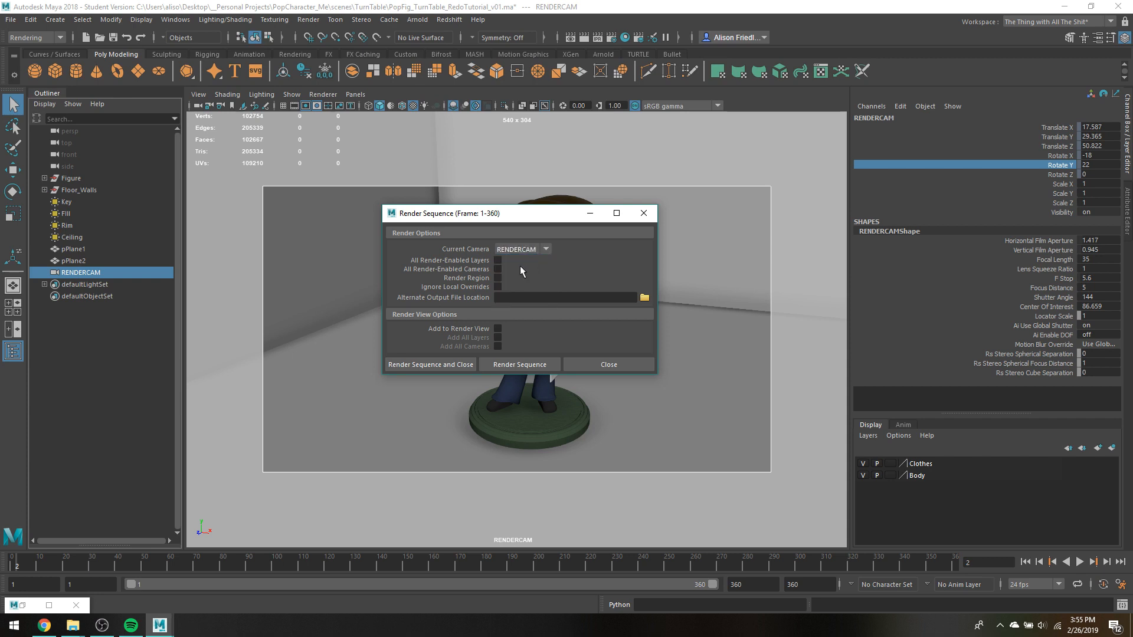
click(457, 365)
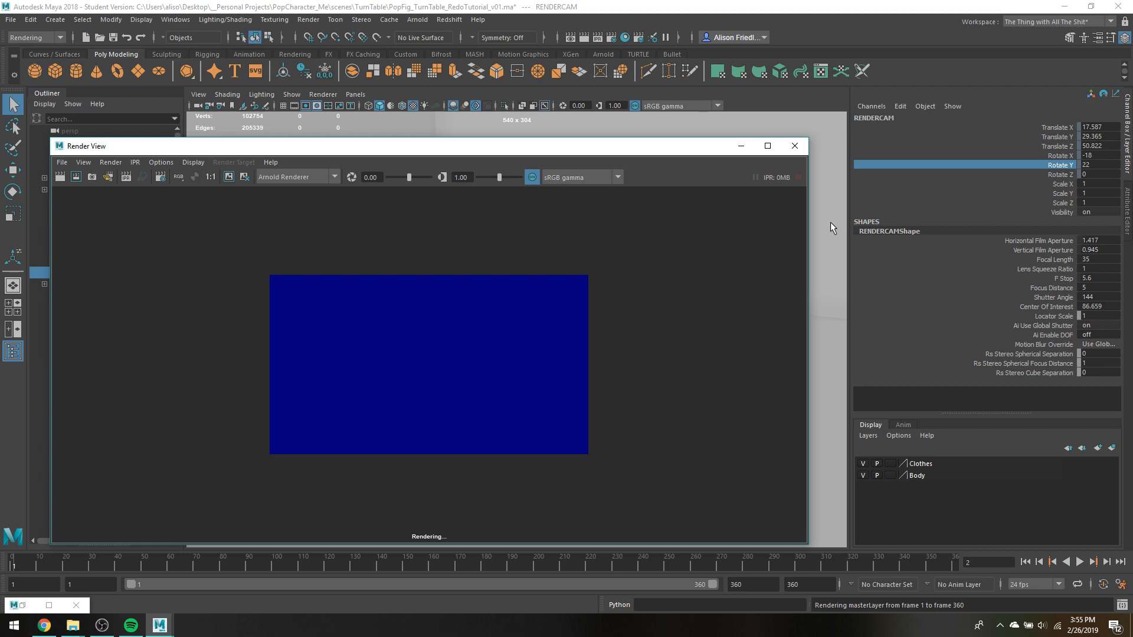
Step: Check the images folder for the rendered frame, abort the running sequence render and close the Render View
mouse_move(65, 575)
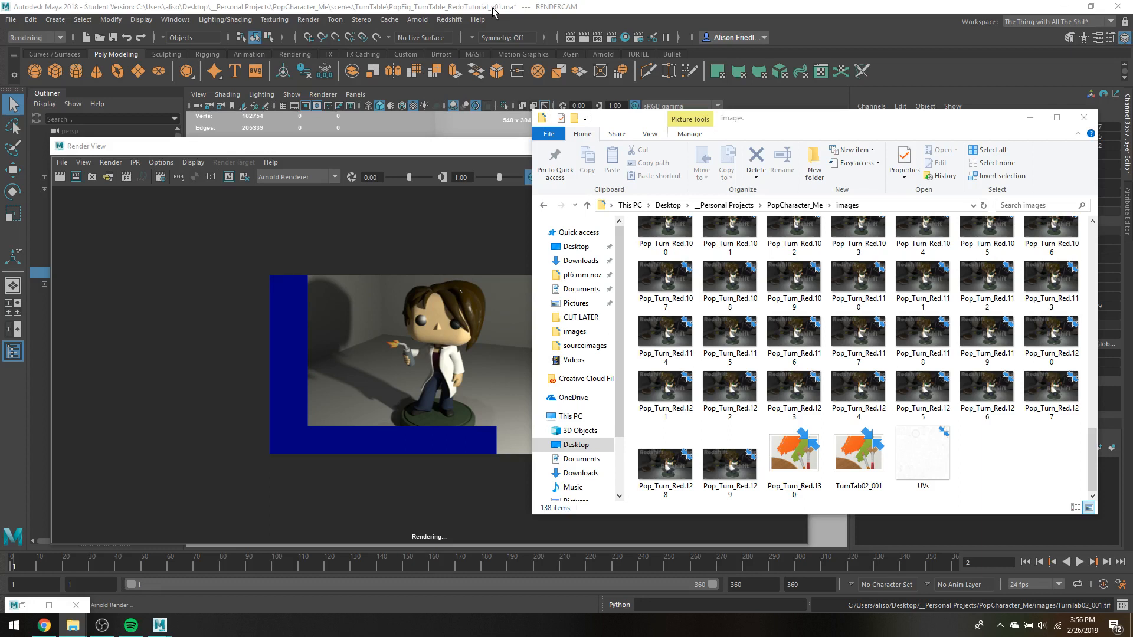
click(493, 12)
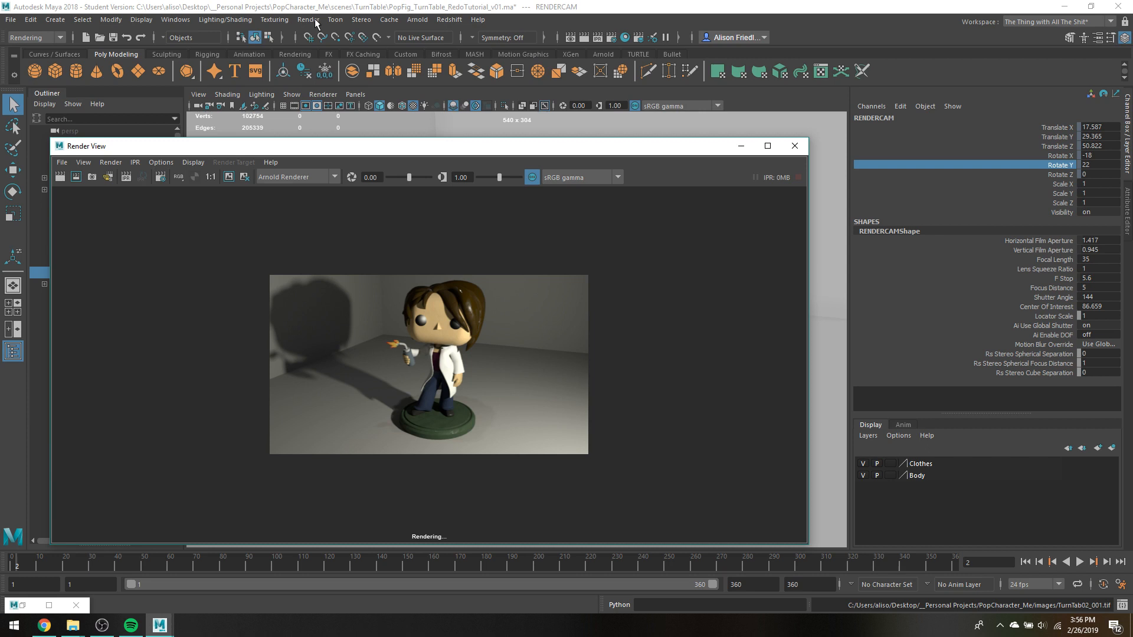
key(Escape)
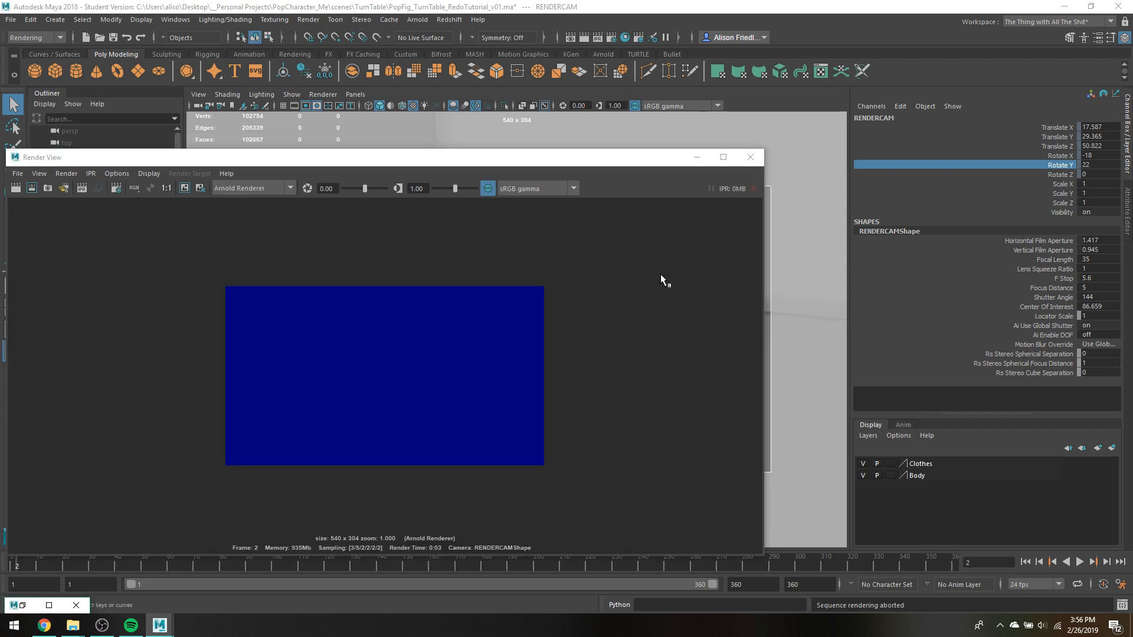
click(308, 19)
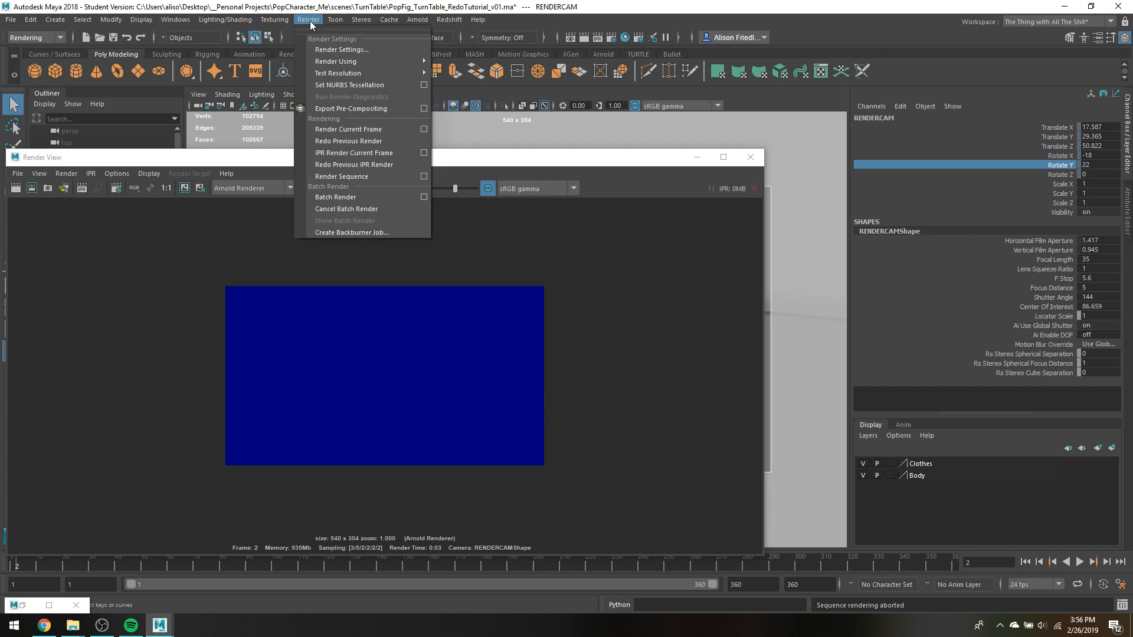
click(360, 210)
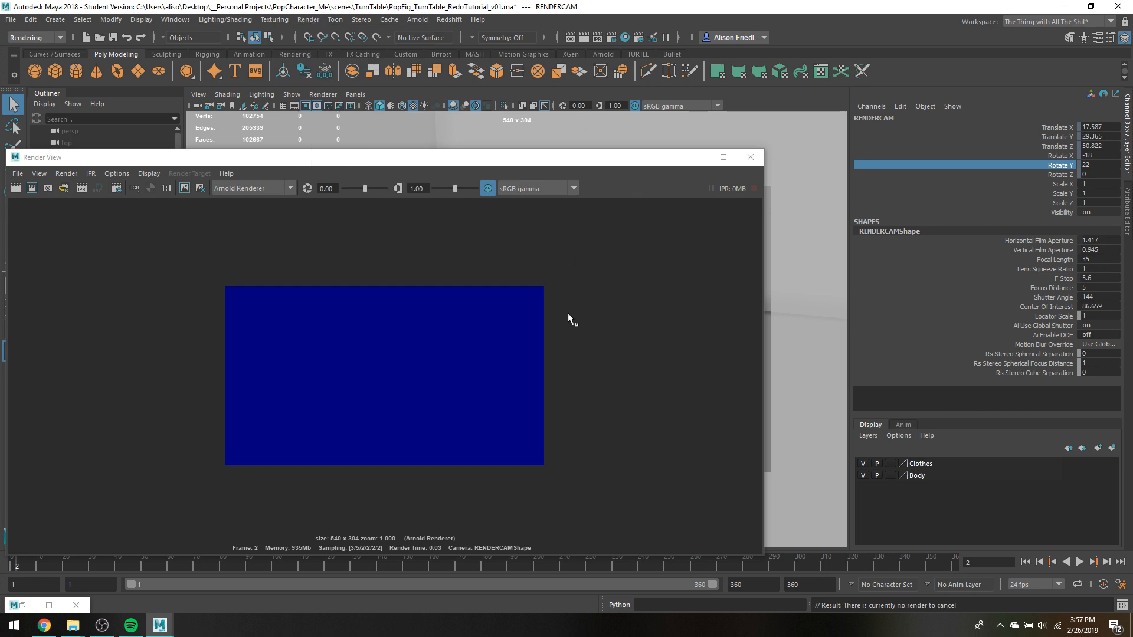
click(747, 161)
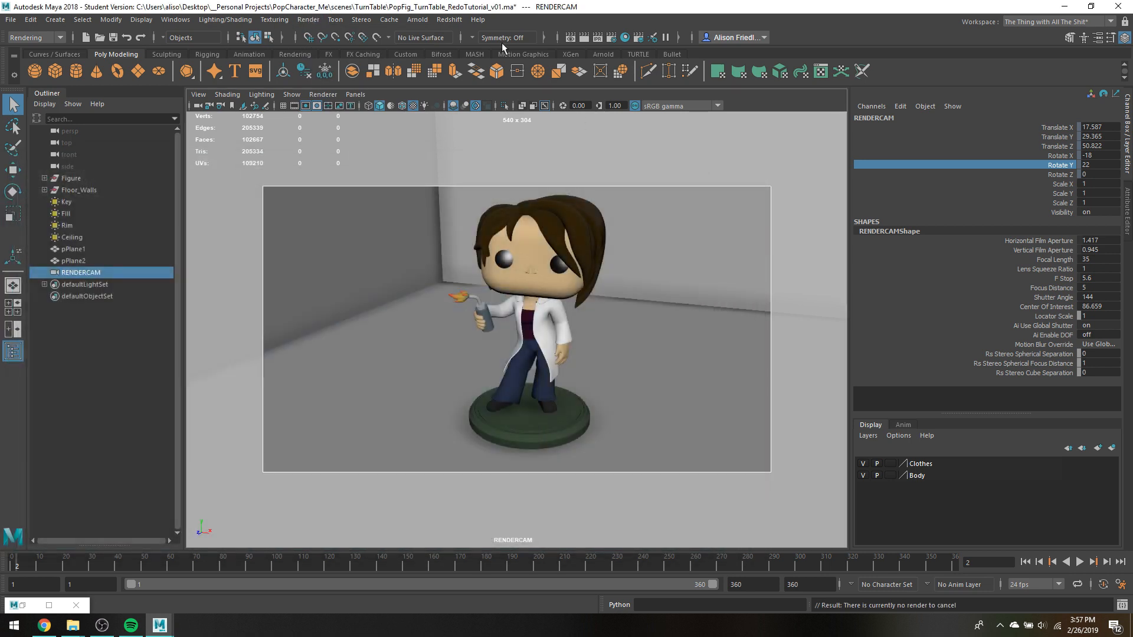
Step: Start a batch render of the turntable scene, continuing past the Student Version notice
click(306, 21)
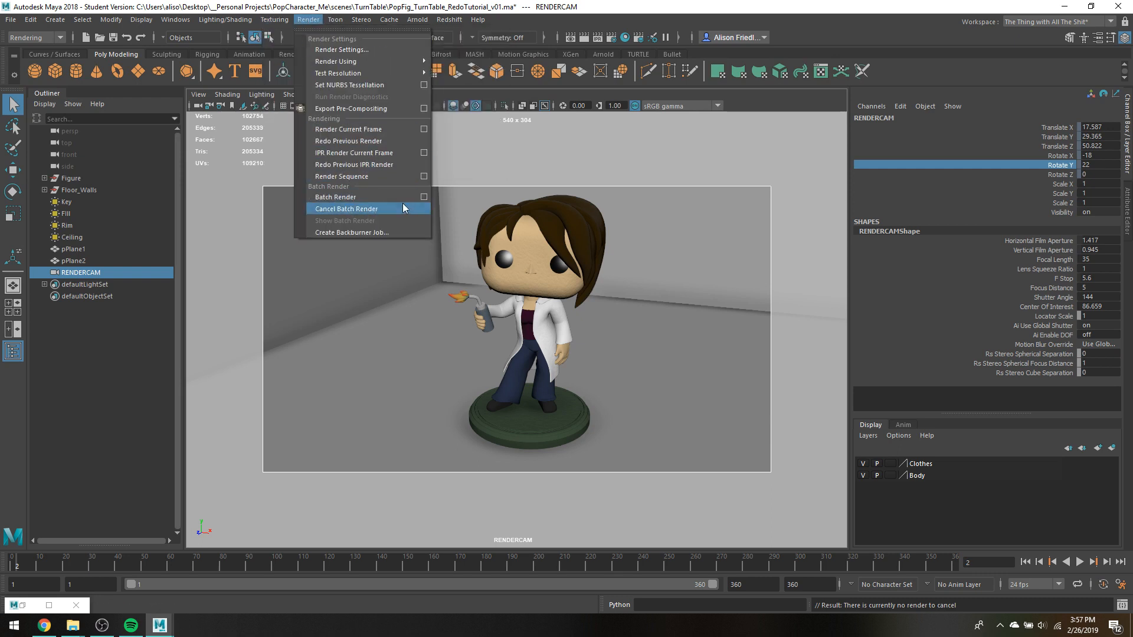
click(423, 196)
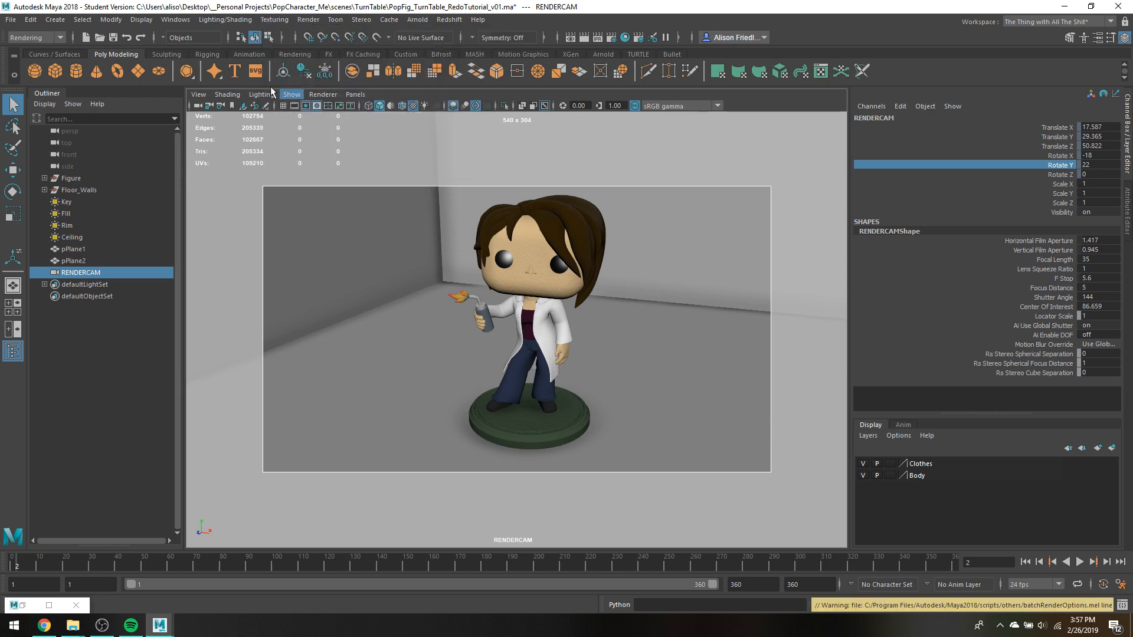
click(308, 20)
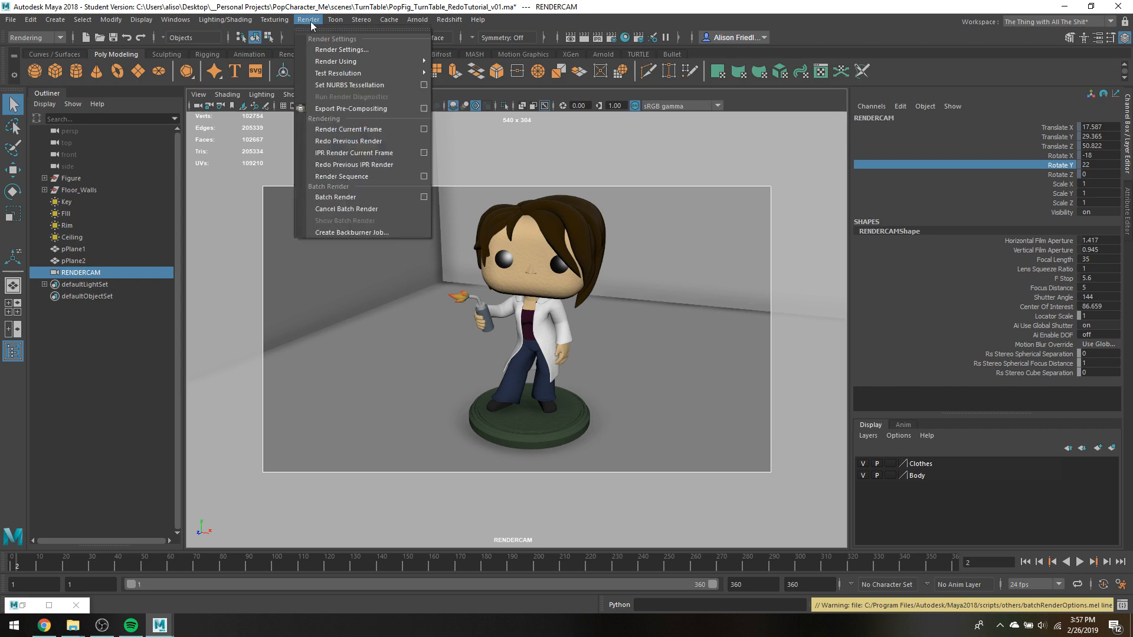
click(423, 197)
click(307, 20)
click(354, 198)
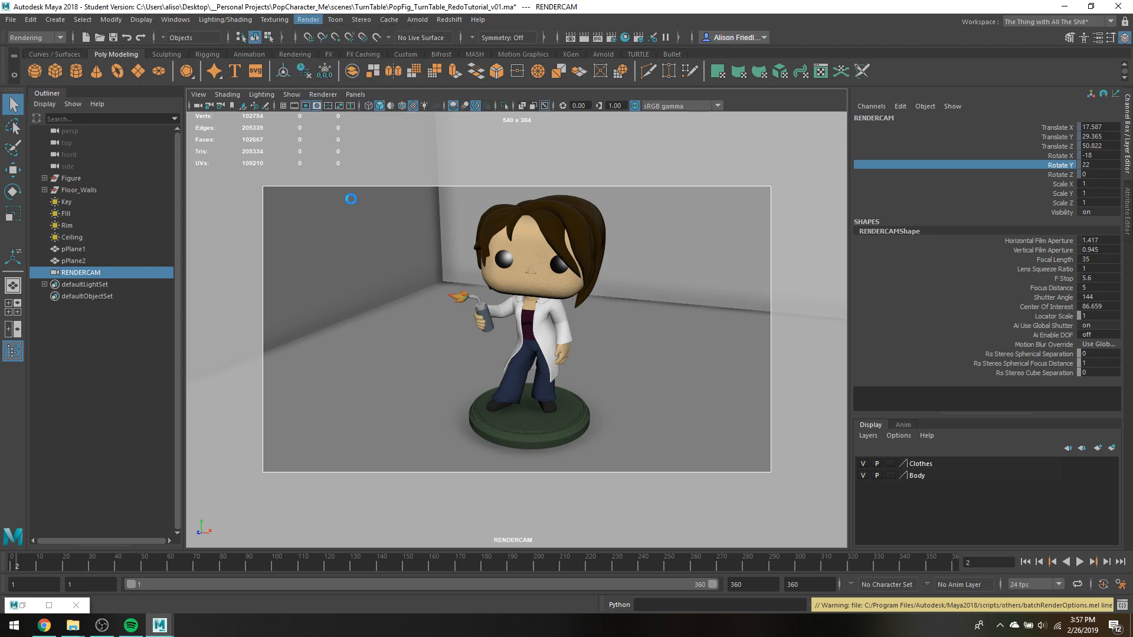
click(555, 323)
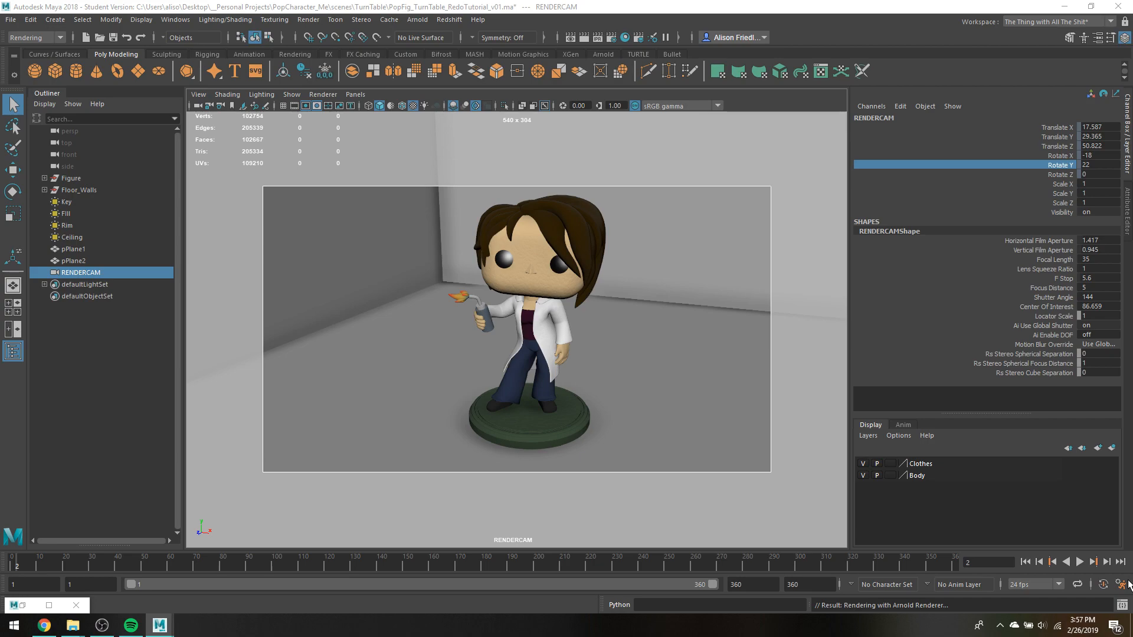
Step: Examine the project's images folder for the frames output by the batch render, and return to Maya
mouse_move(72, 626)
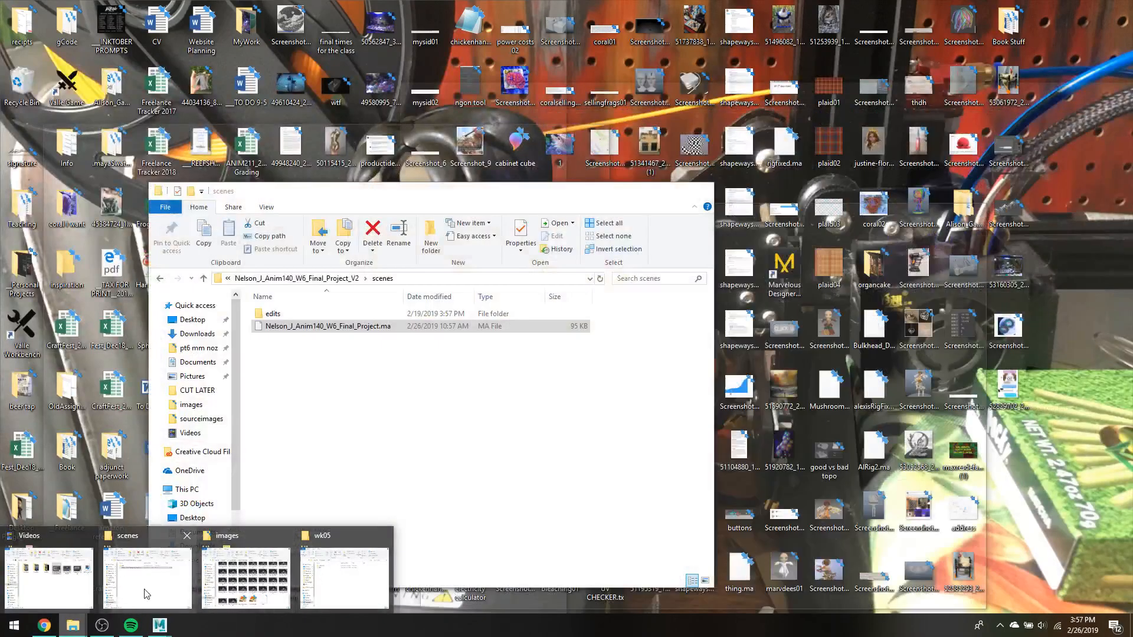
click(147, 594)
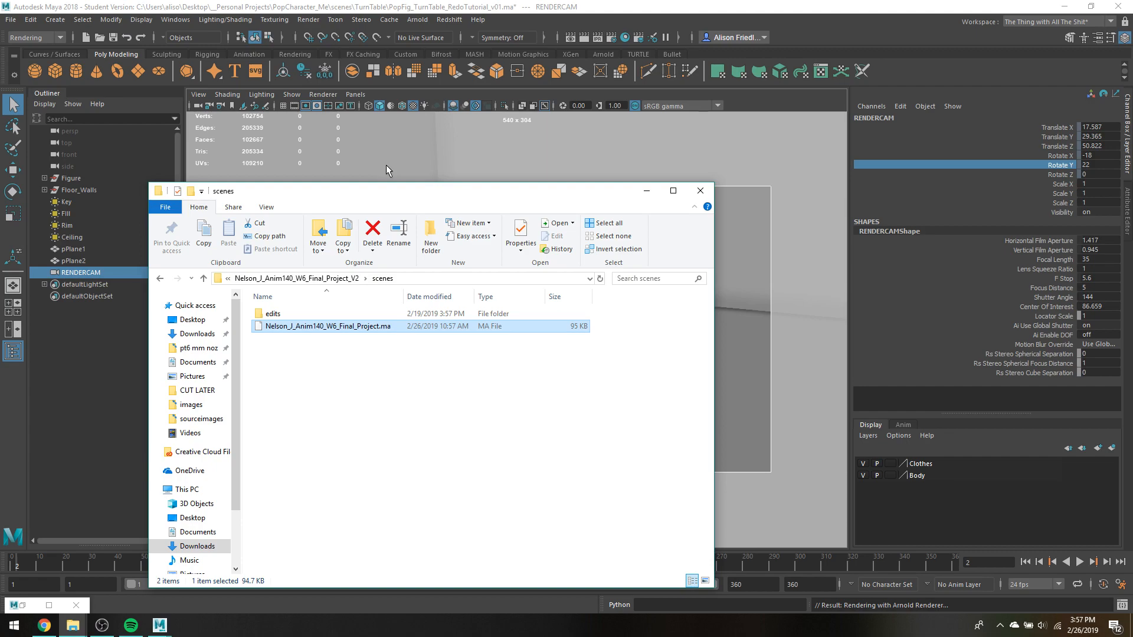
click(72, 626)
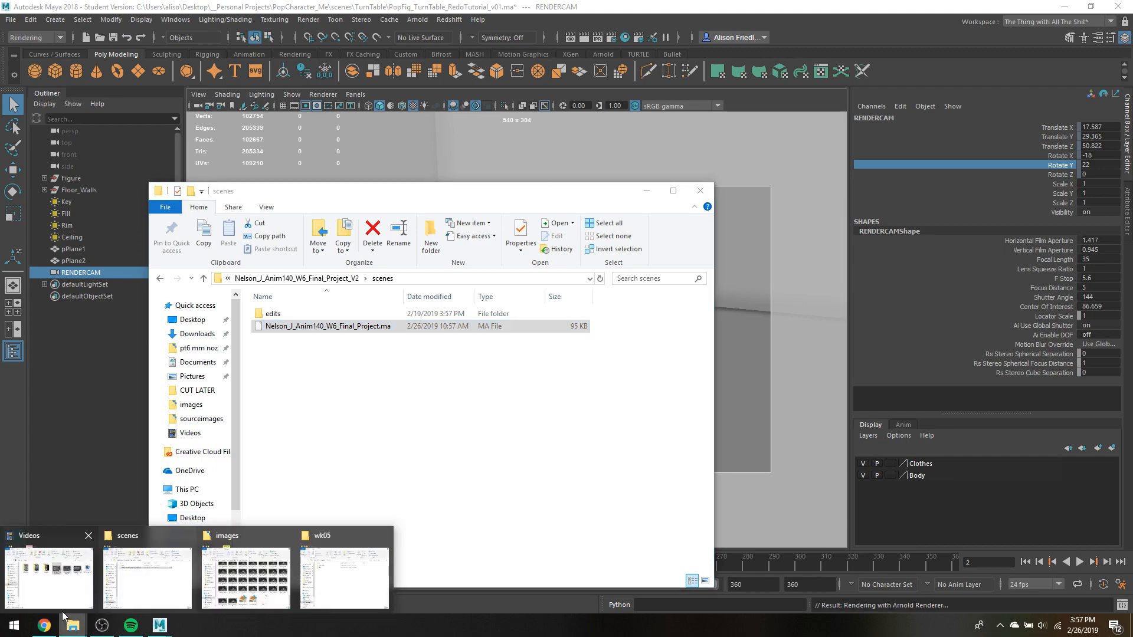
click(277, 587)
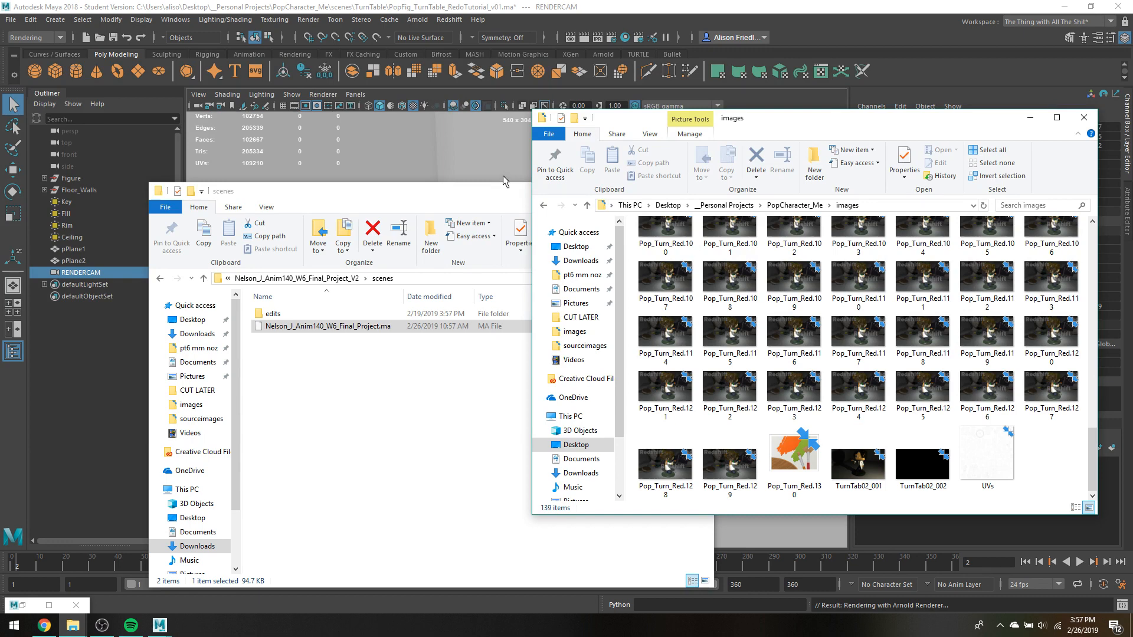
click(486, 134)
click(486, 134)
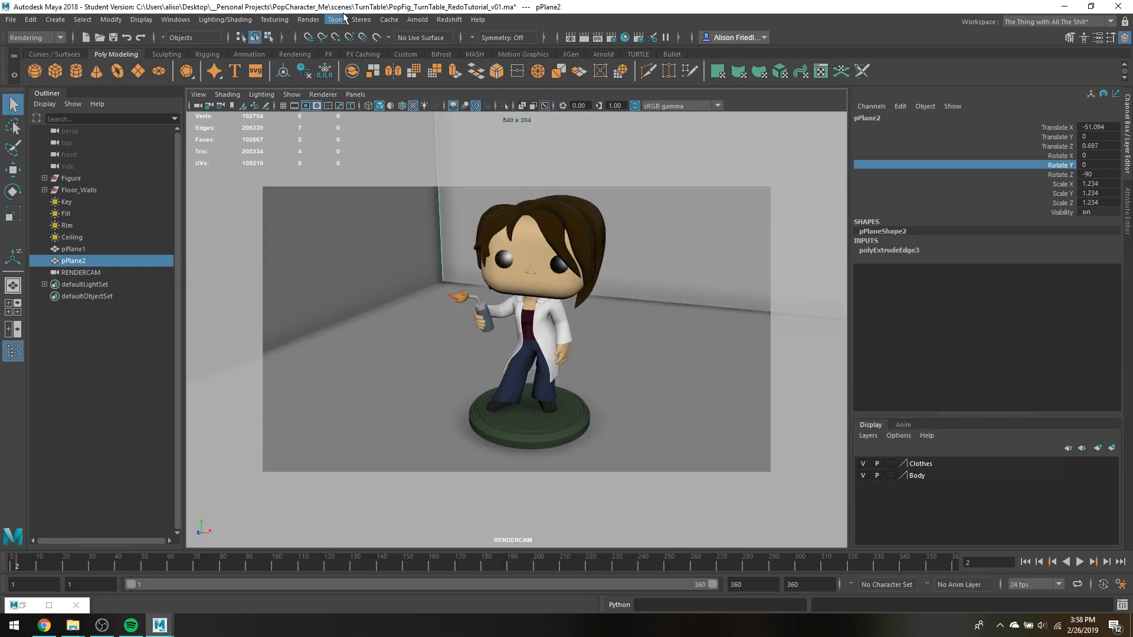
Step: Cancel the current batch render job and confirm the cancellation
click(288, 21)
click(288, 21)
click(299, 21)
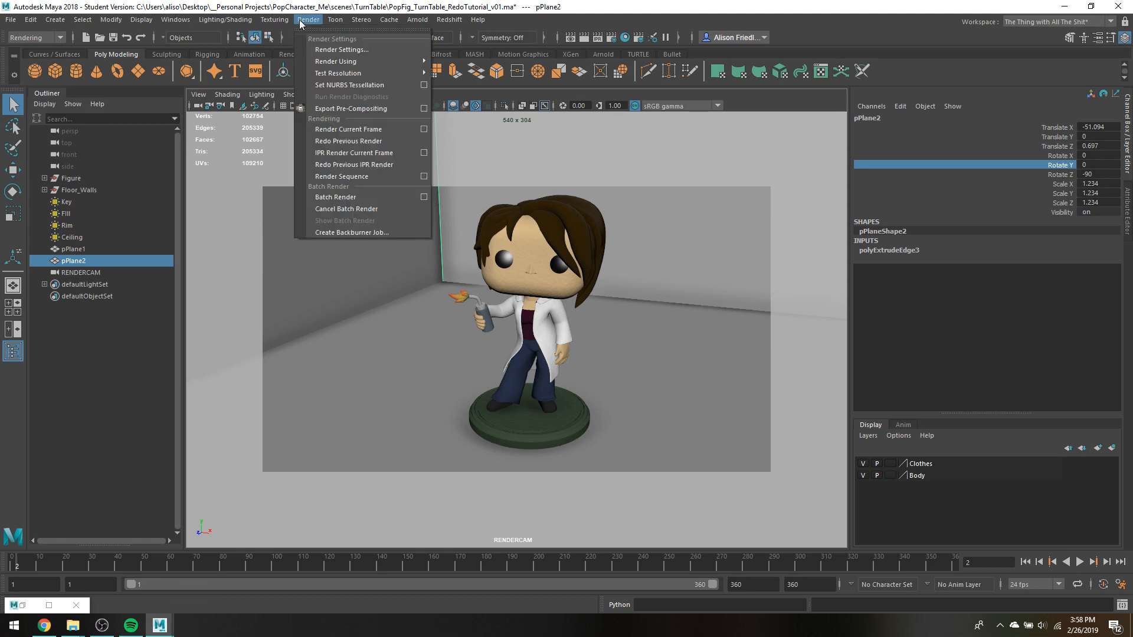
click(341, 210)
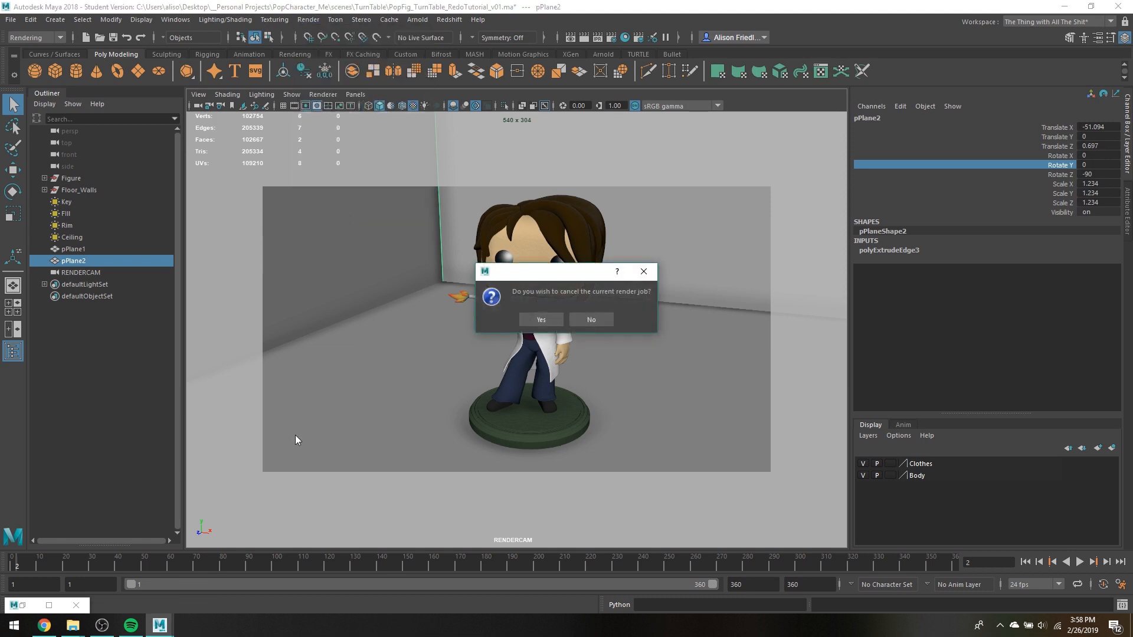
click(528, 323)
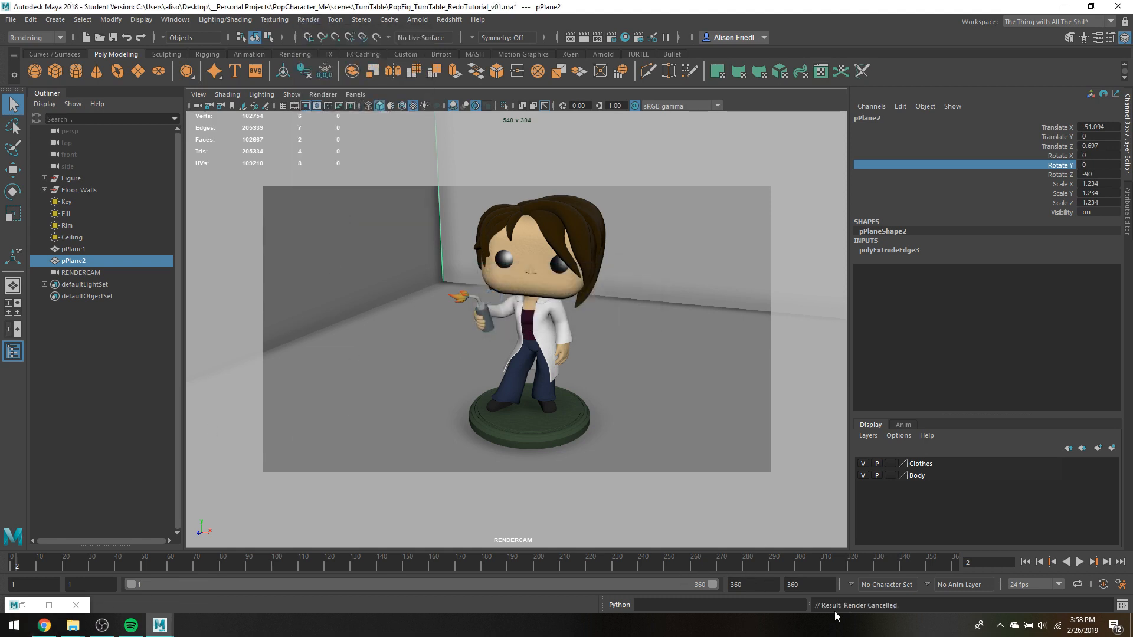
Step: View the rendered frame TurnTab02_001 from the images folder and close the viewer
click(75, 630)
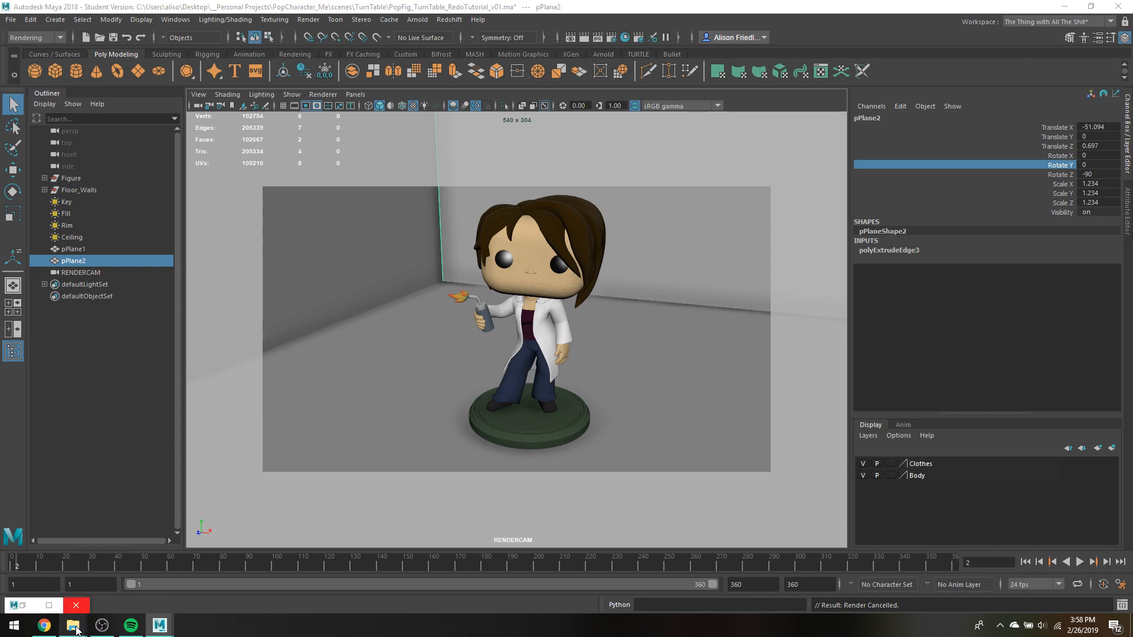
click(248, 575)
click(874, 472)
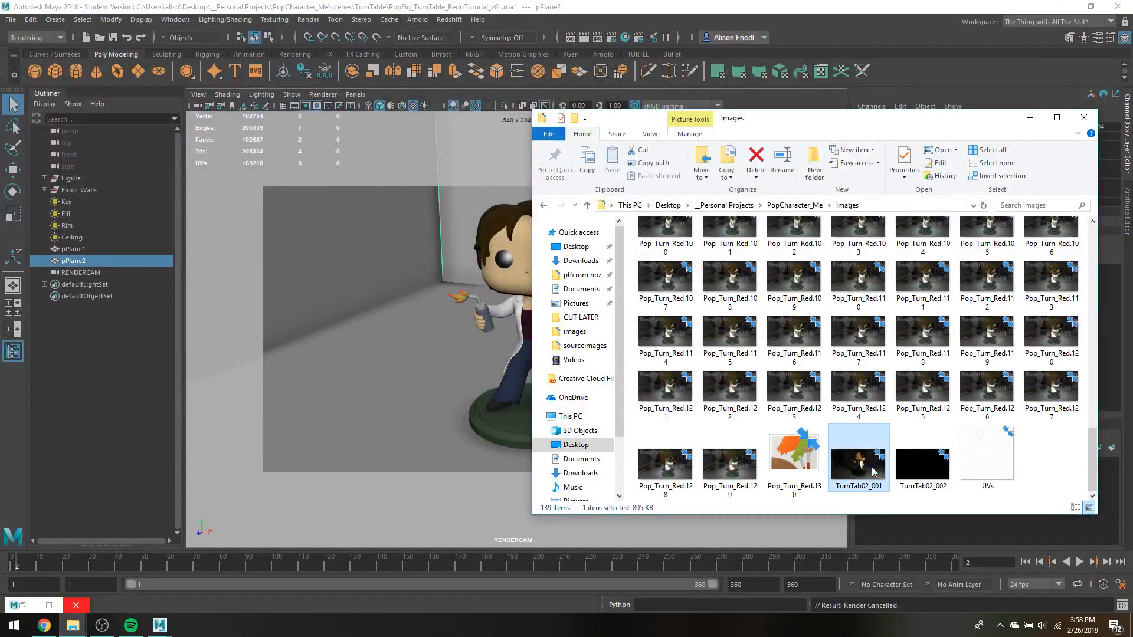
double_click(873, 470)
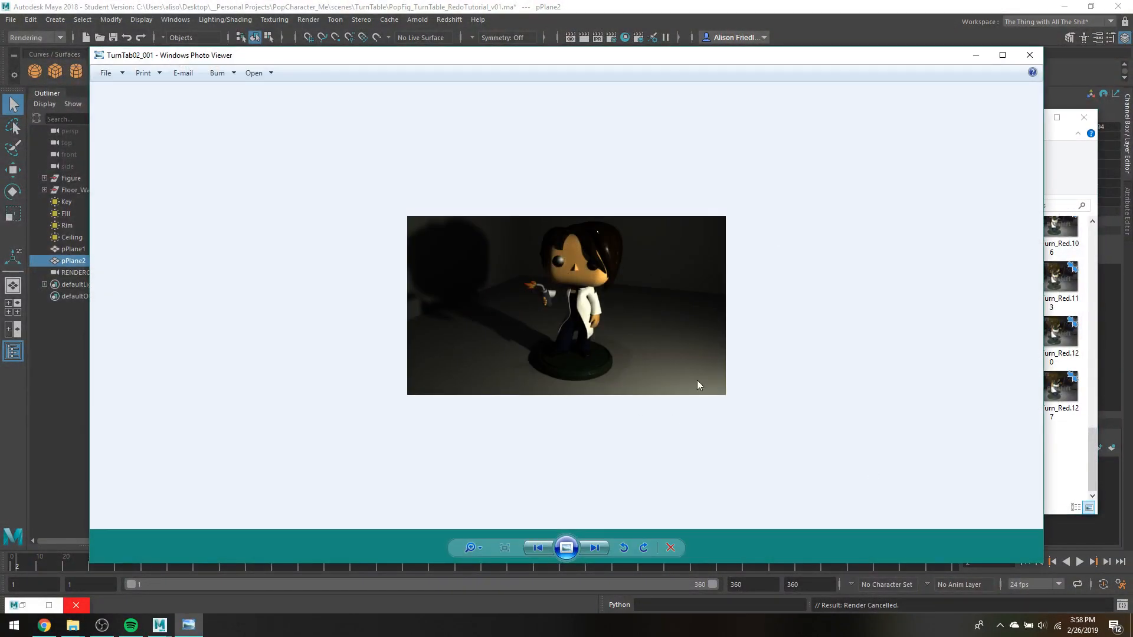
click(1029, 57)
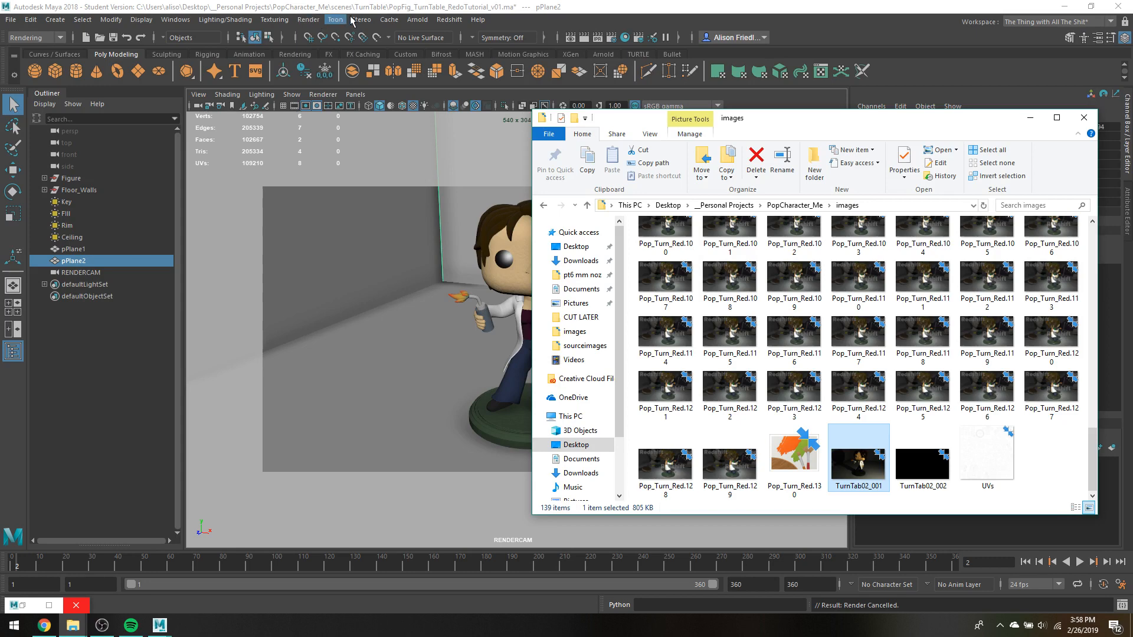
Step: Review the file output and frame range options in Maya's Render Settings, and close them
click(612, 40)
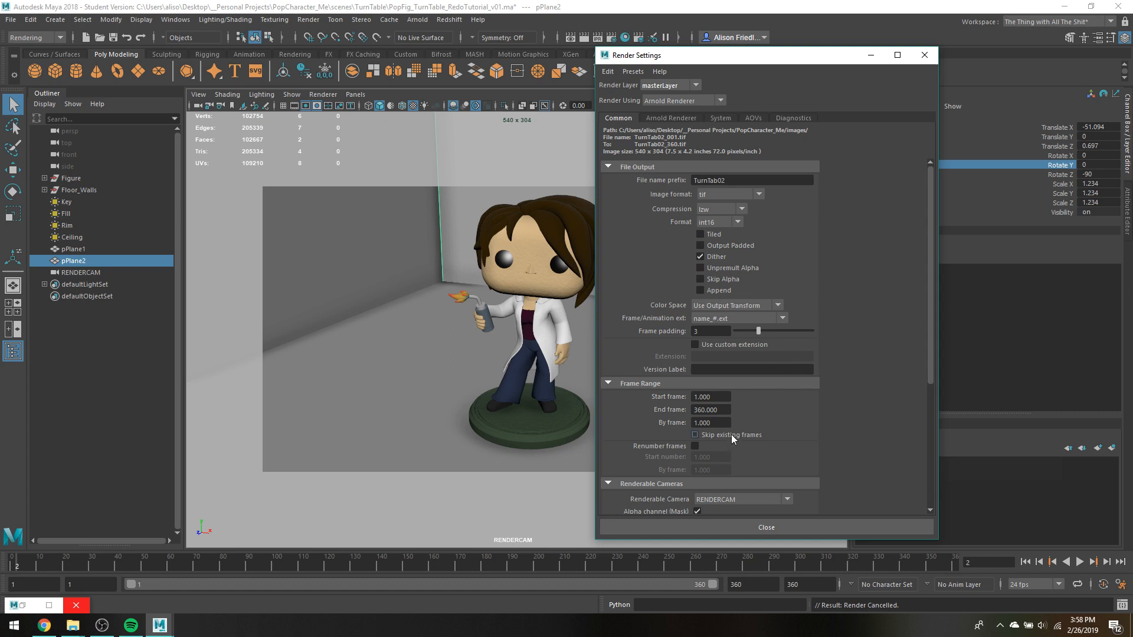
click(729, 223)
click(918, 59)
Step: Launch the batch render again, accepting the Student Version file notice
click(309, 20)
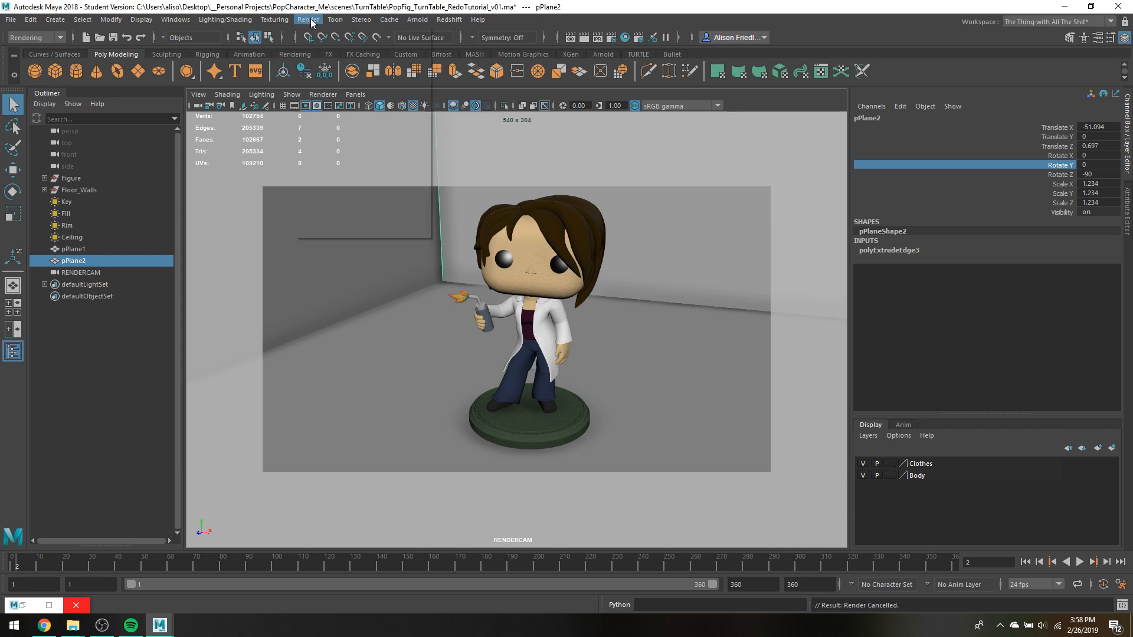
click(354, 199)
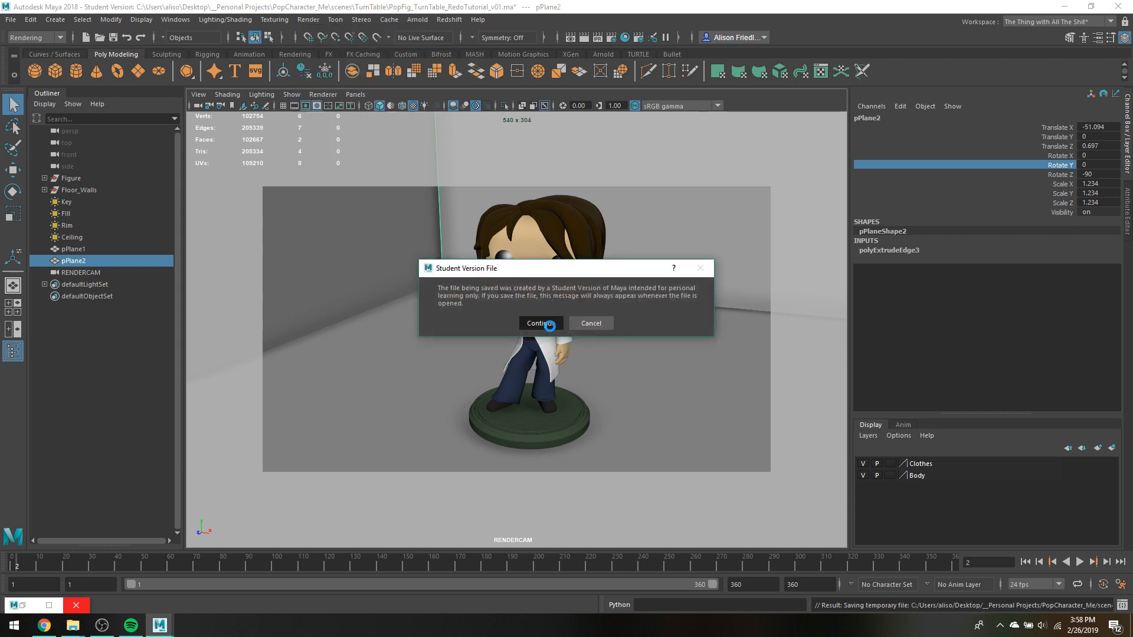
click(547, 324)
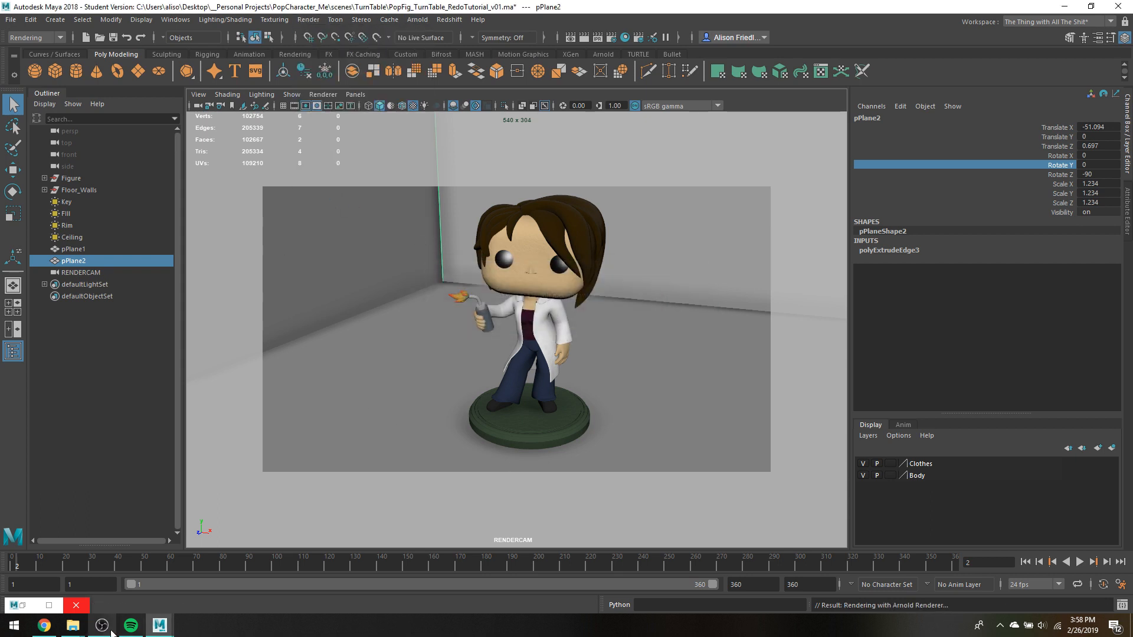
Step: Check the images folder again for new TurnTab02 frames from the restarted batch render
mouse_move(72, 625)
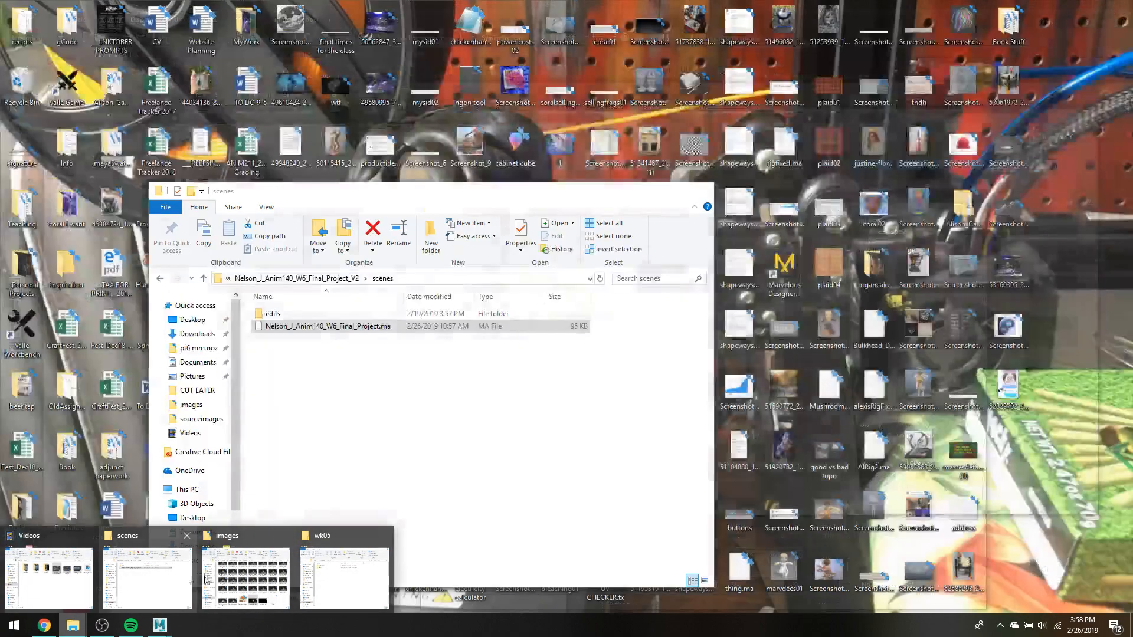
mouse_move(251, 581)
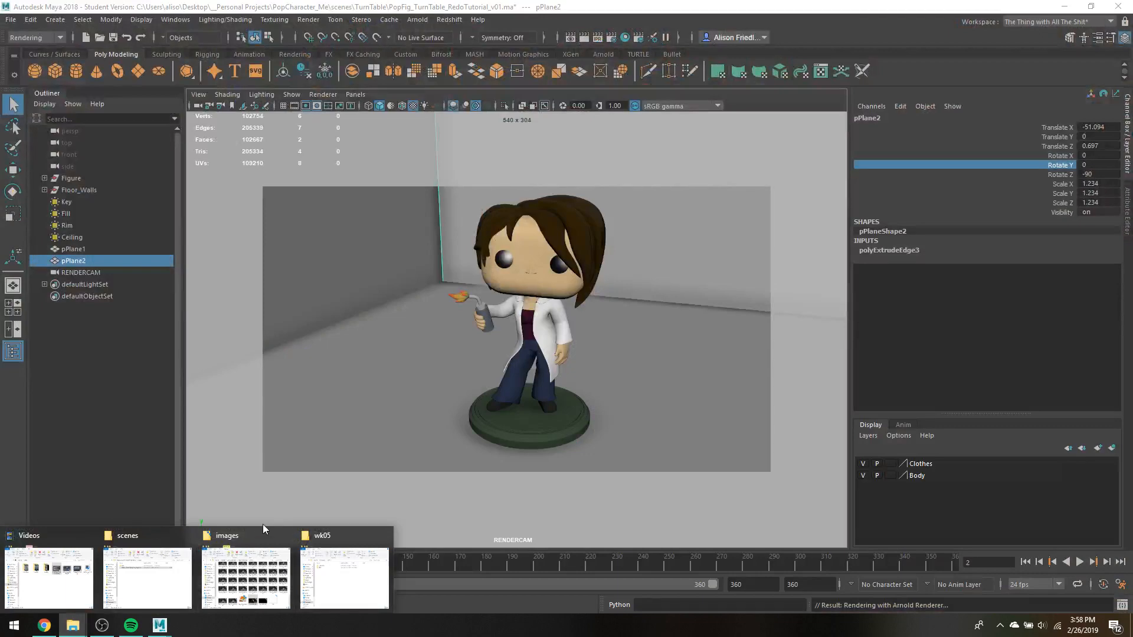
click(251, 580)
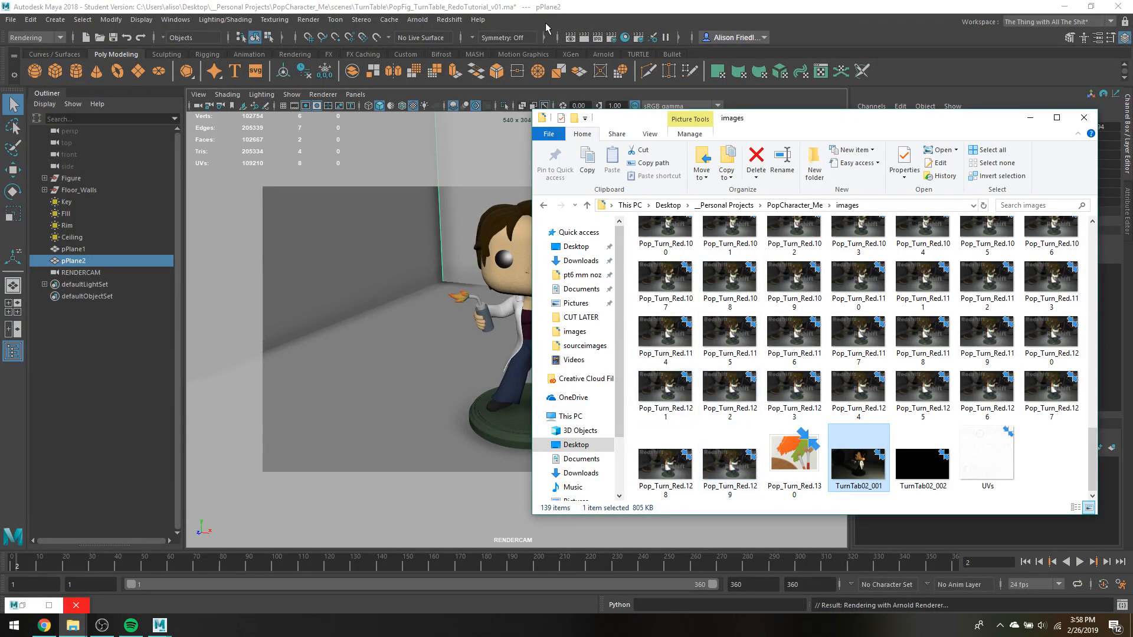
Step: Review the color management save mode in the Render View's Save Image Options, and close both windows
click(583, 37)
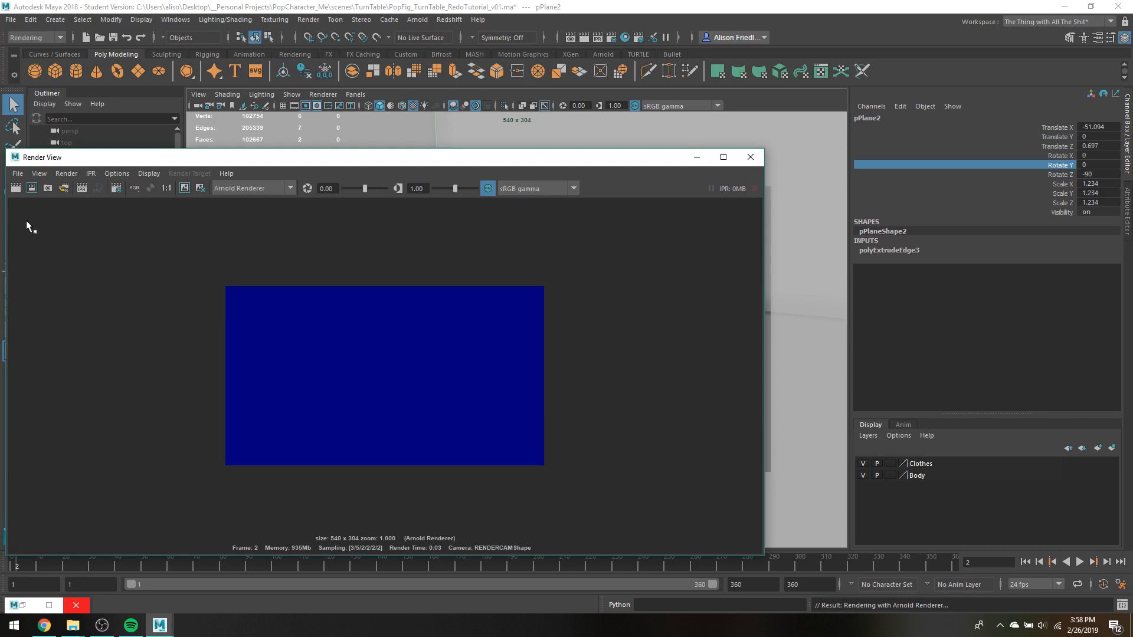
click(18, 174)
click(170, 207)
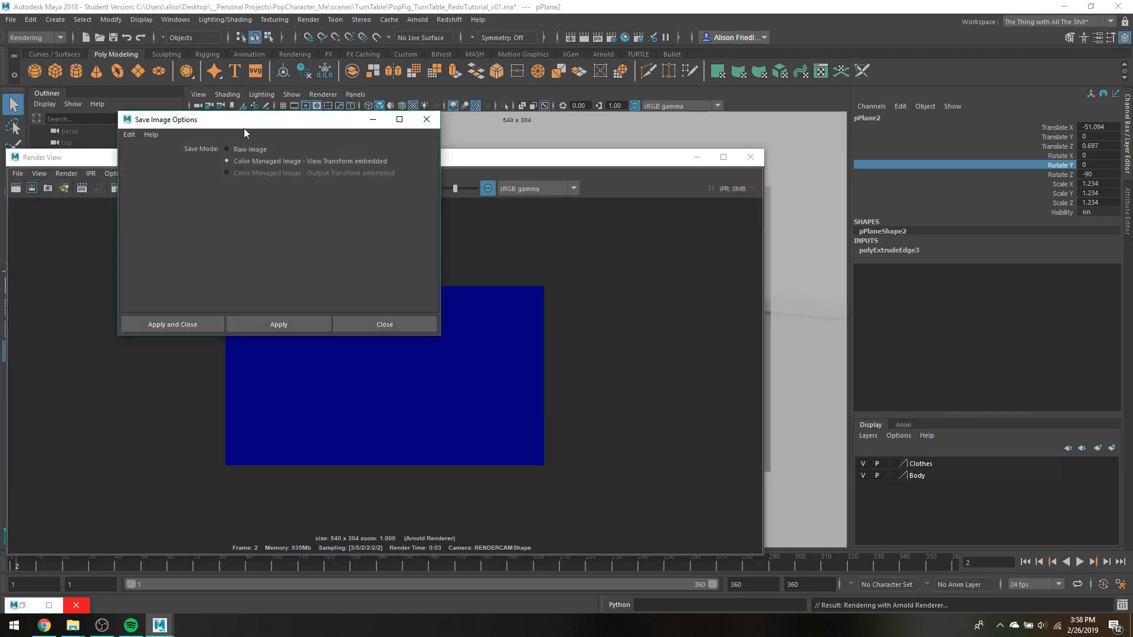
click(370, 324)
click(749, 157)
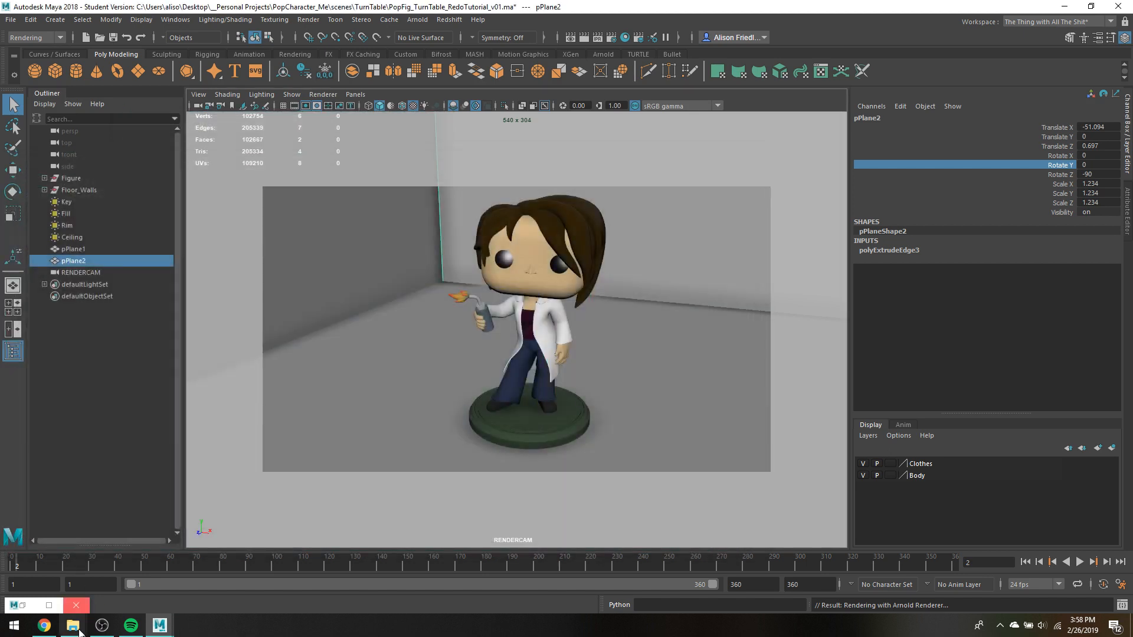
Step: Check the images folder for new frames, and cancel the running batch render in Maya
mouse_move(79, 628)
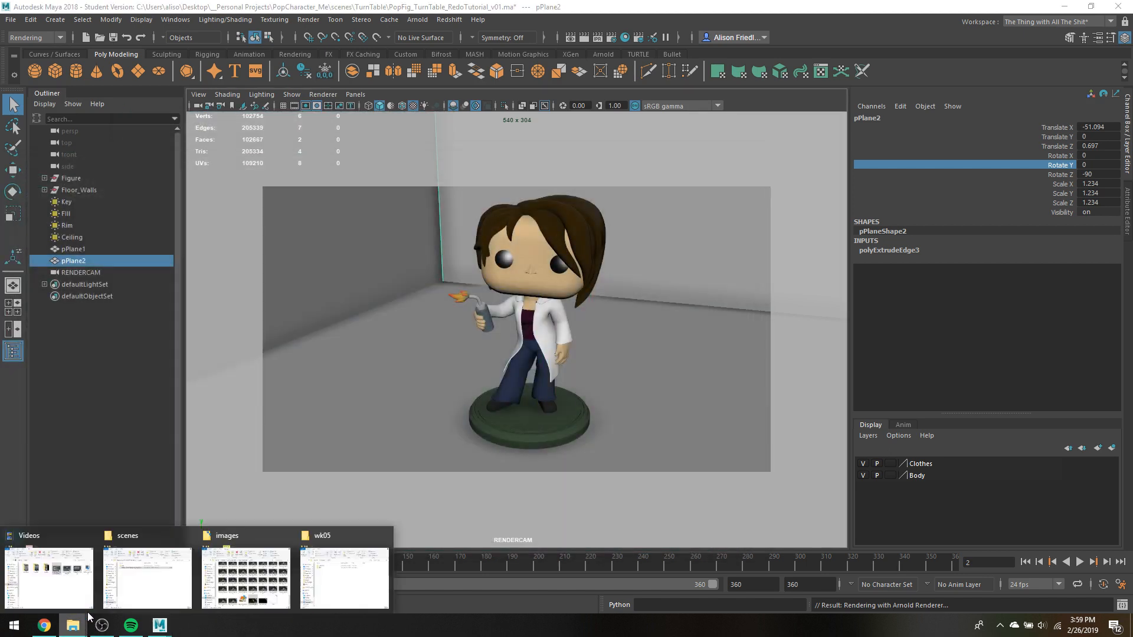
click(245, 589)
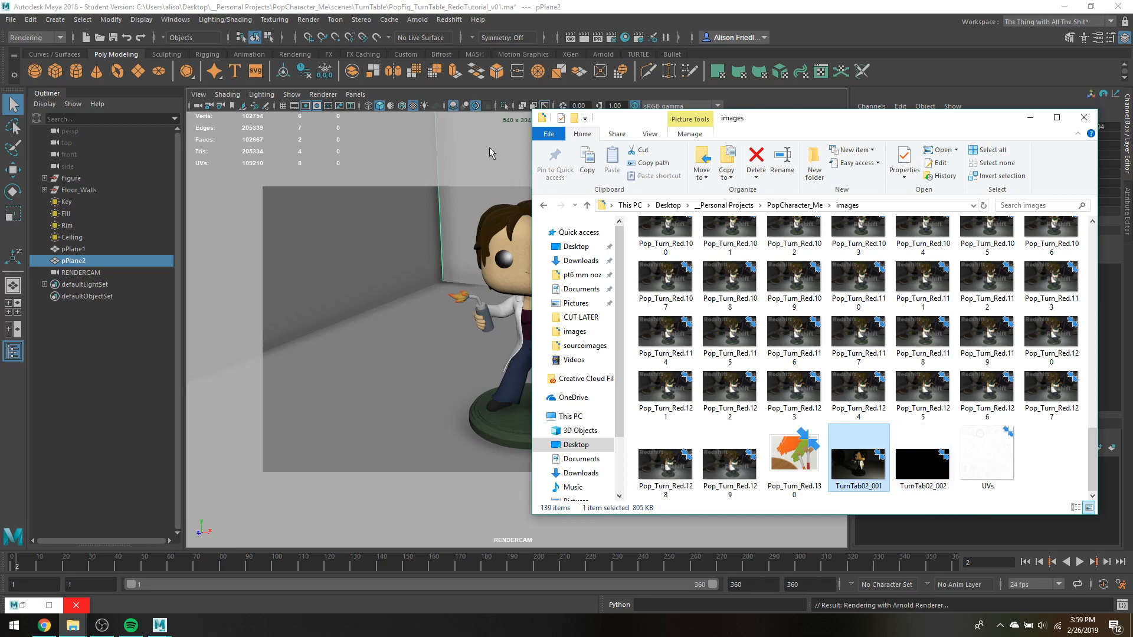
click(308, 20)
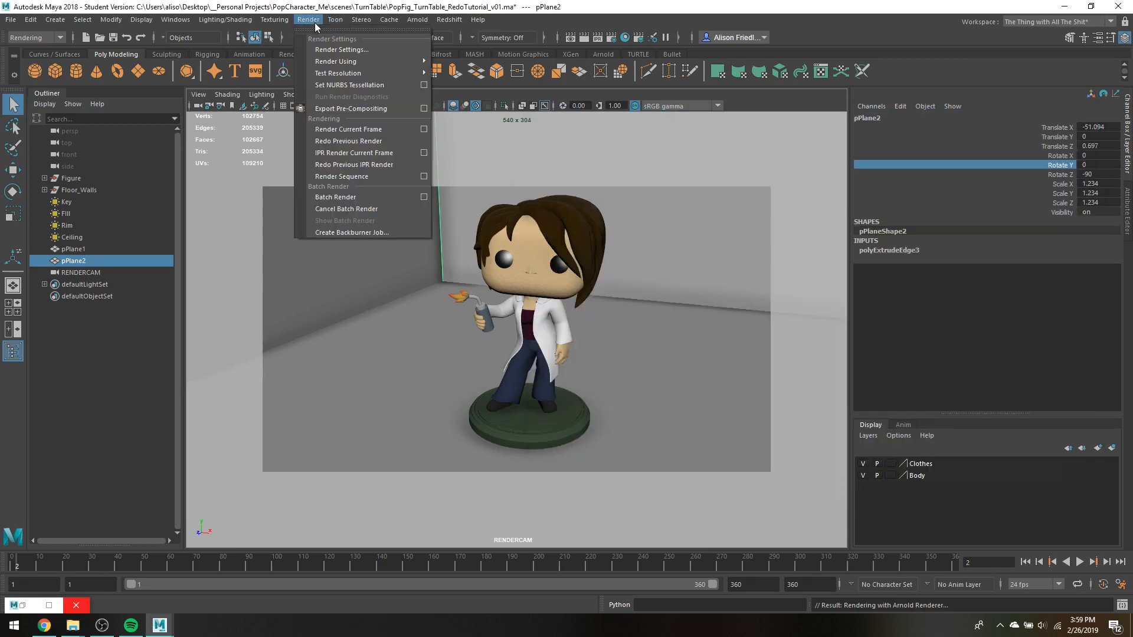
mouse_move(335, 21)
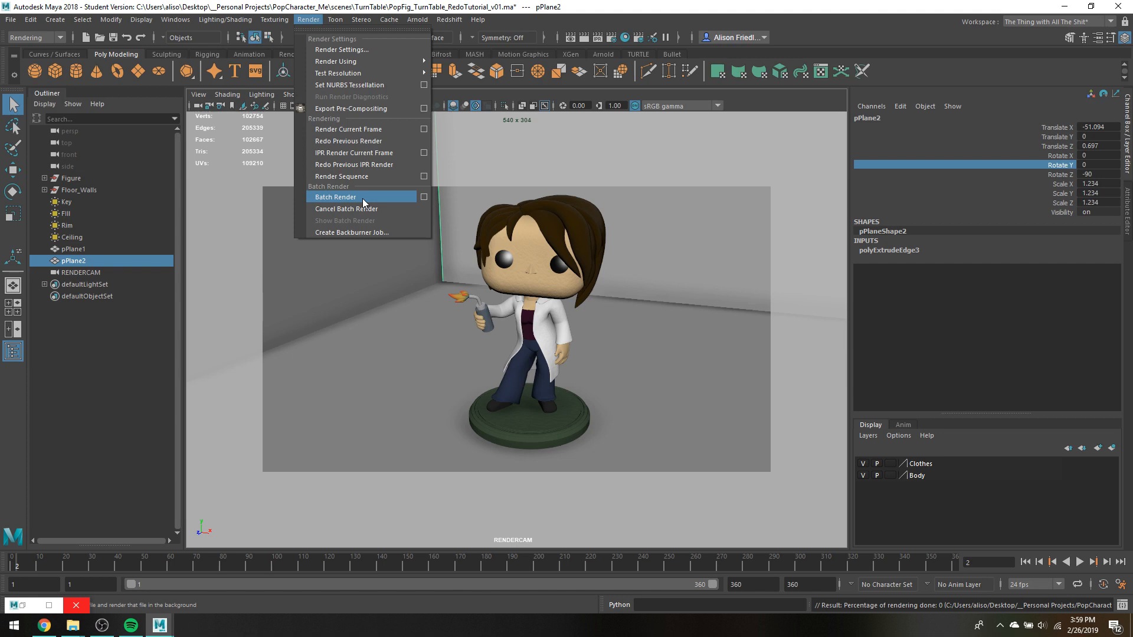
click(363, 198)
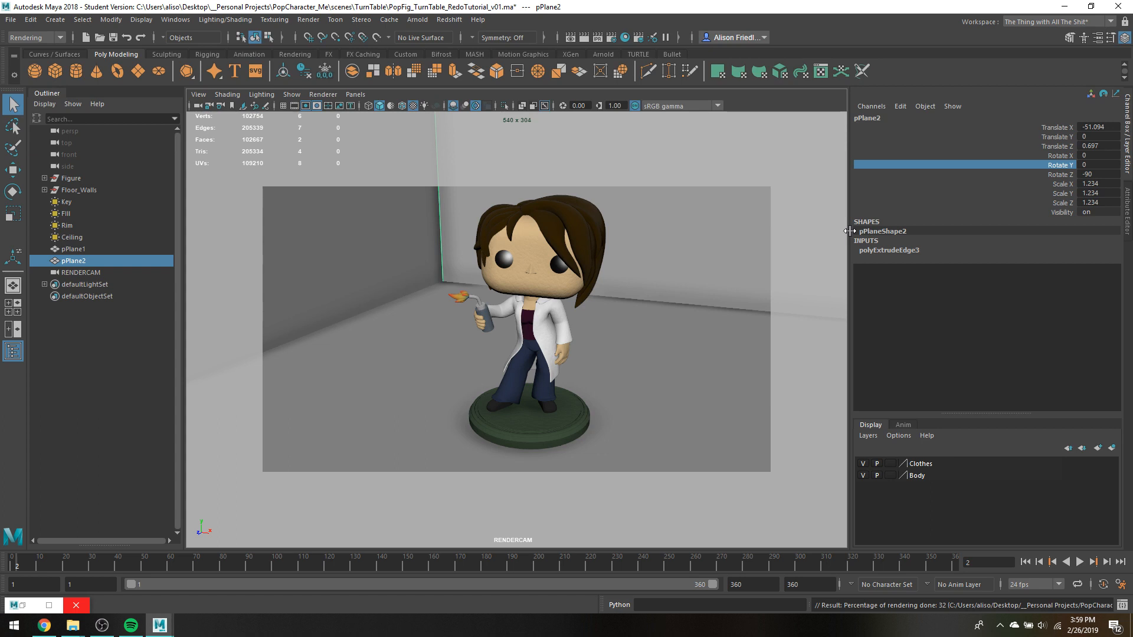
key(Escape)
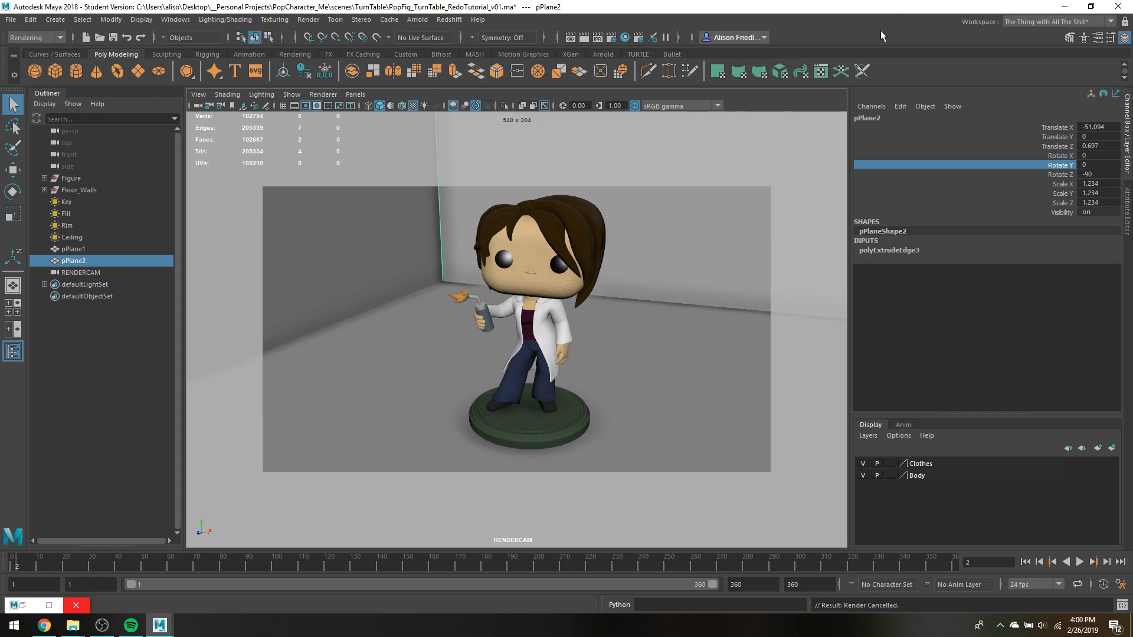
Step: In Render Settings, choose Use View Transform as the color space and set the output format to int16
click(611, 37)
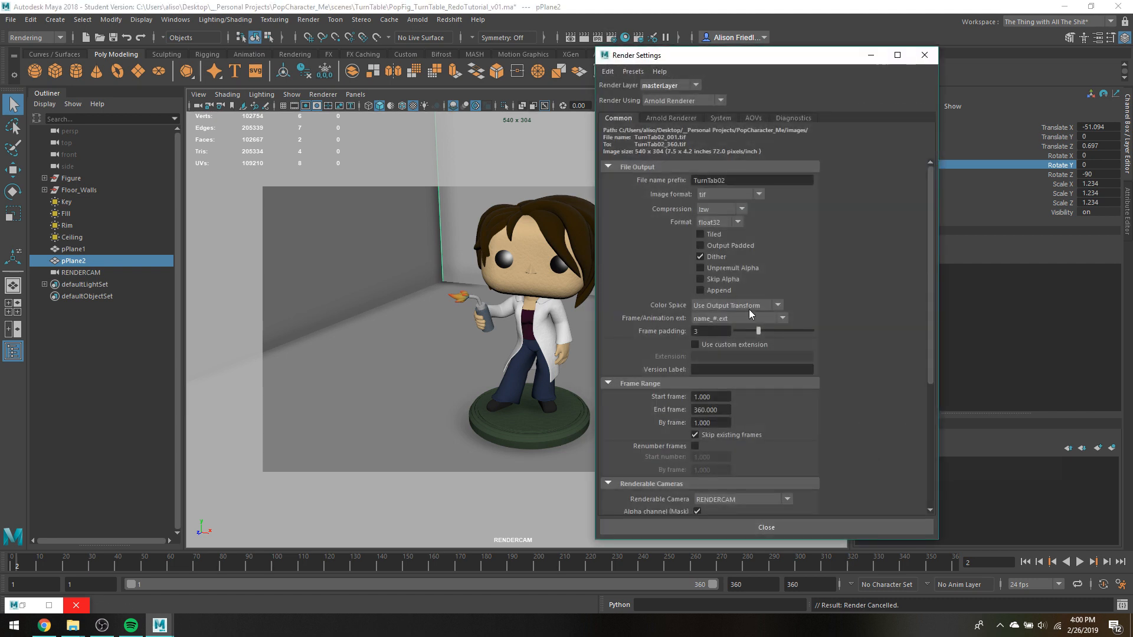
click(749, 309)
click(746, 331)
click(725, 223)
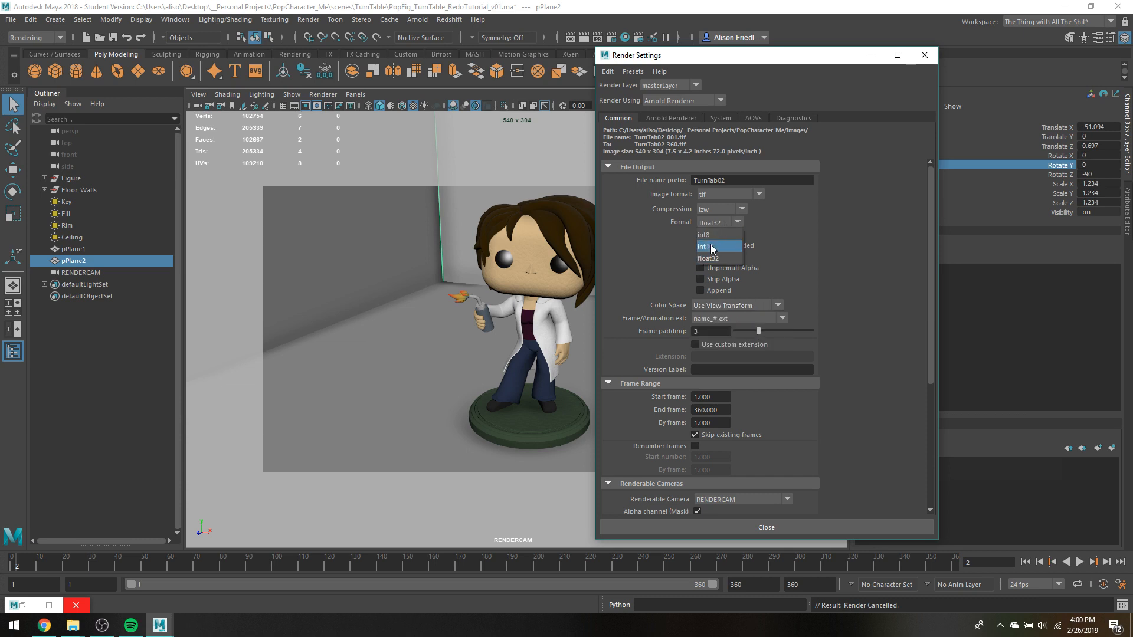
click(712, 247)
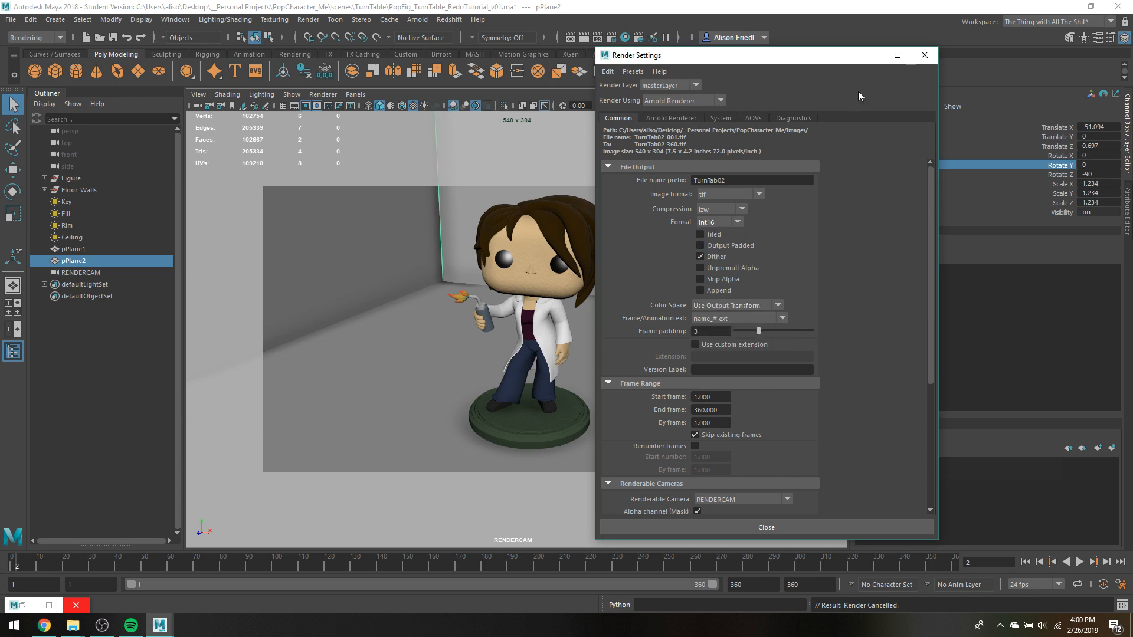
Step: Start a new batch render of the turntable, continuing past the Student Version File notice
click(308, 19)
click(354, 209)
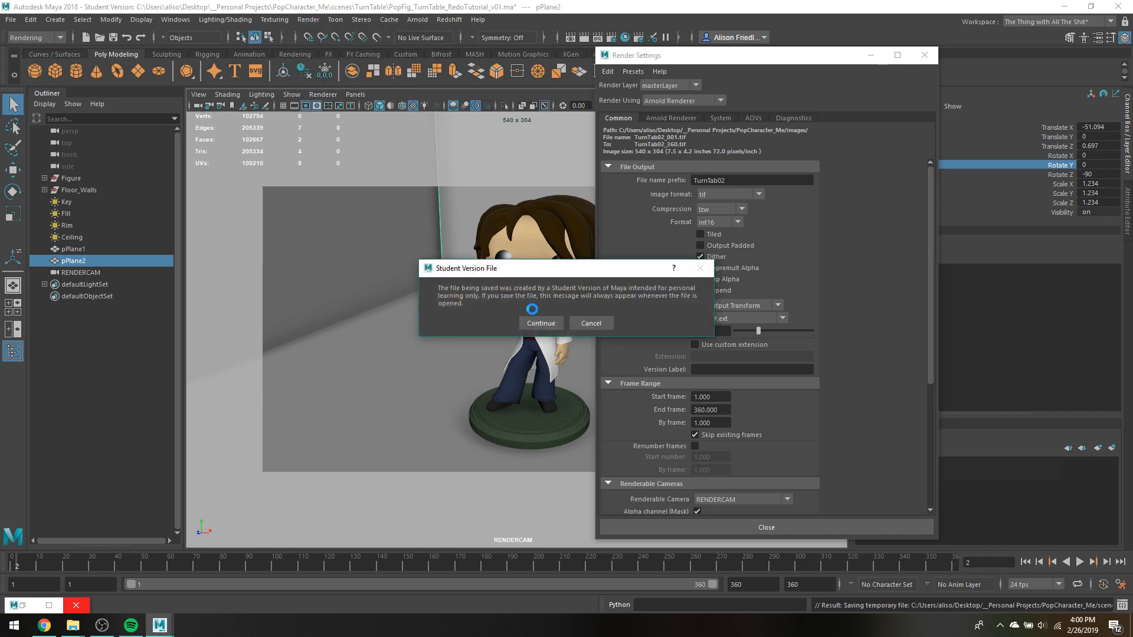
click(539, 324)
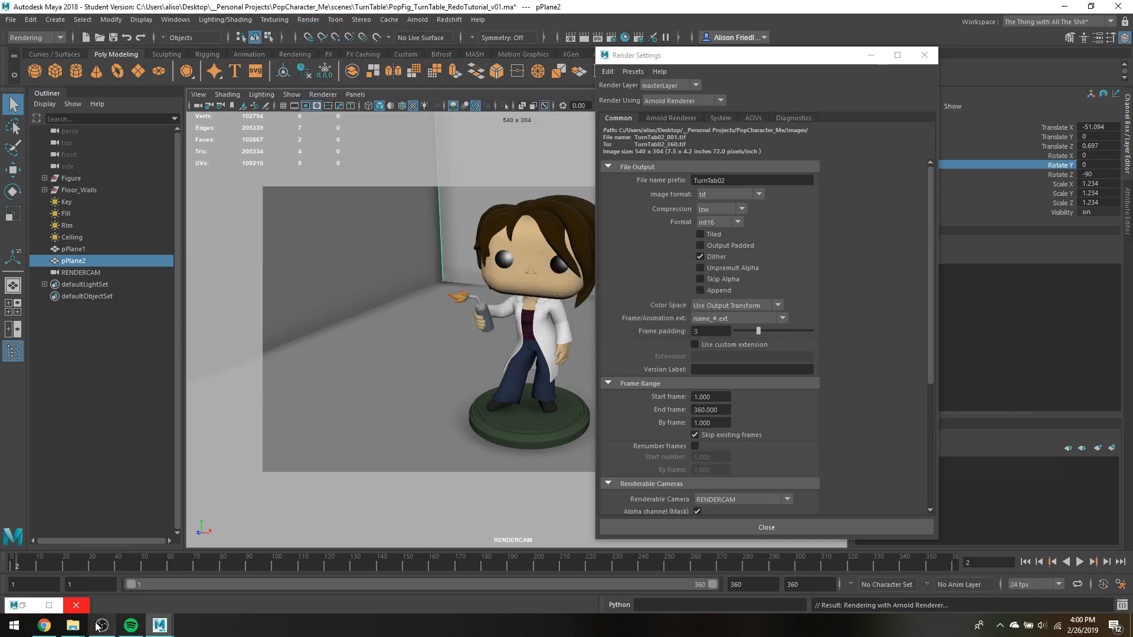
Step: View the rendered frame TurnTab02_003 from the images folder and close the viewer
mouse_move(73, 626)
click(238, 566)
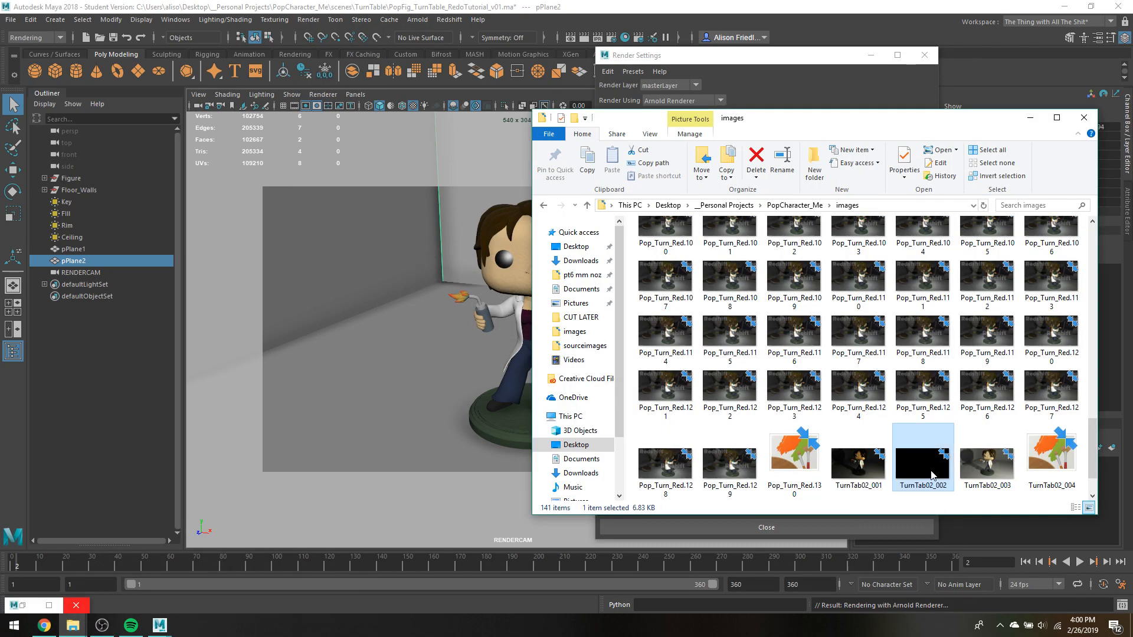
double_click(982, 479)
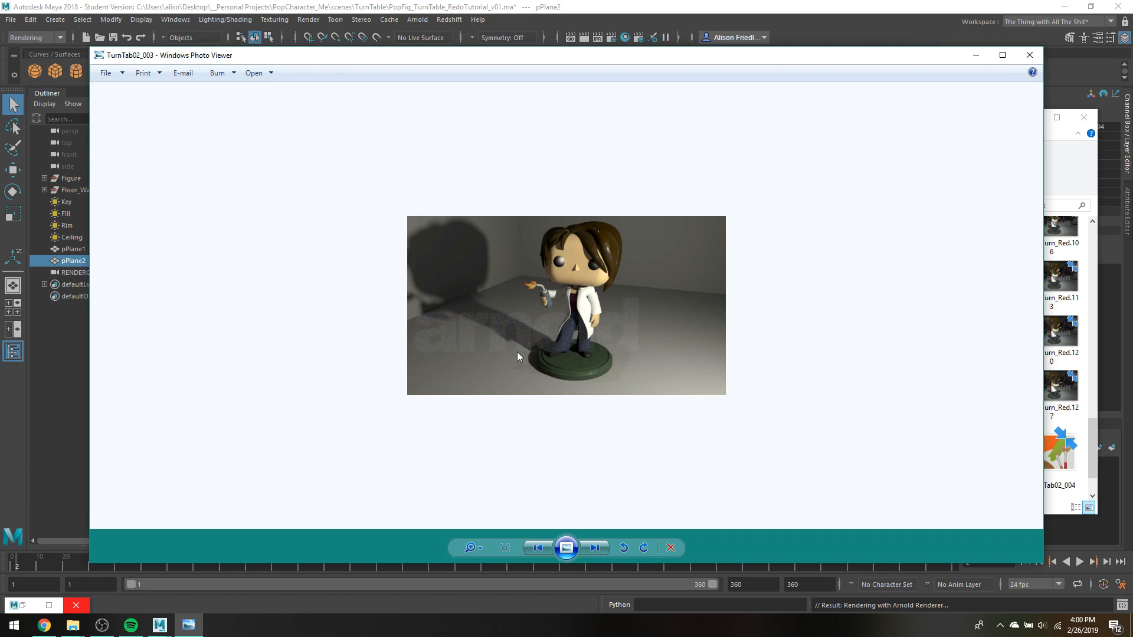
click(1025, 59)
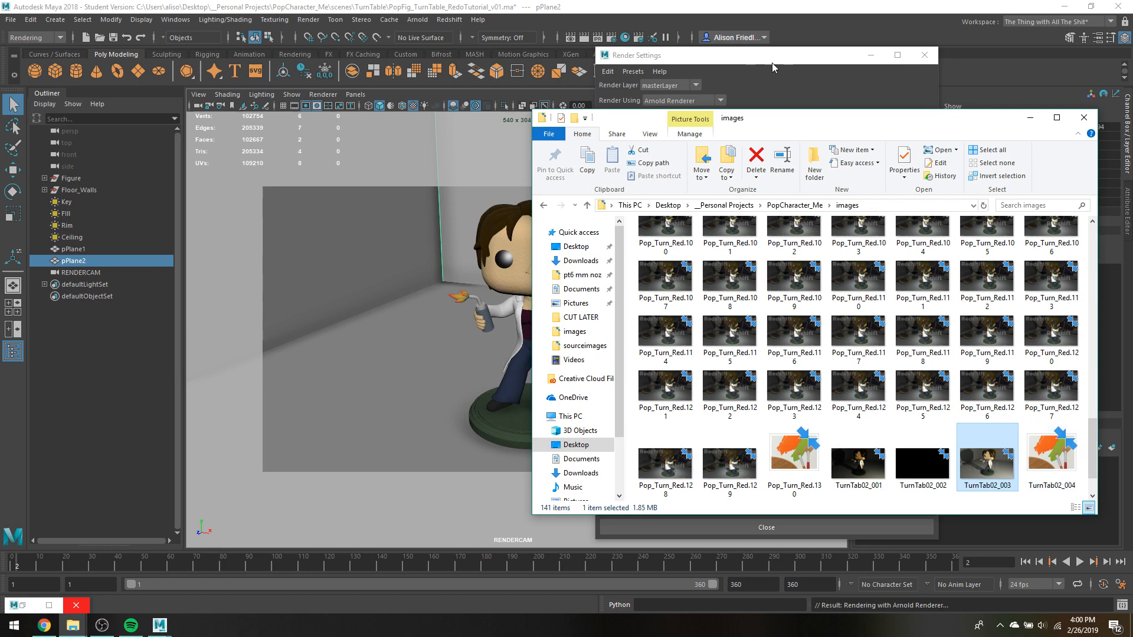
Step: View frame TurnTab02_001 for comparison, close the viewer, and select TurnTab02_002 in the images folder
click(912, 475)
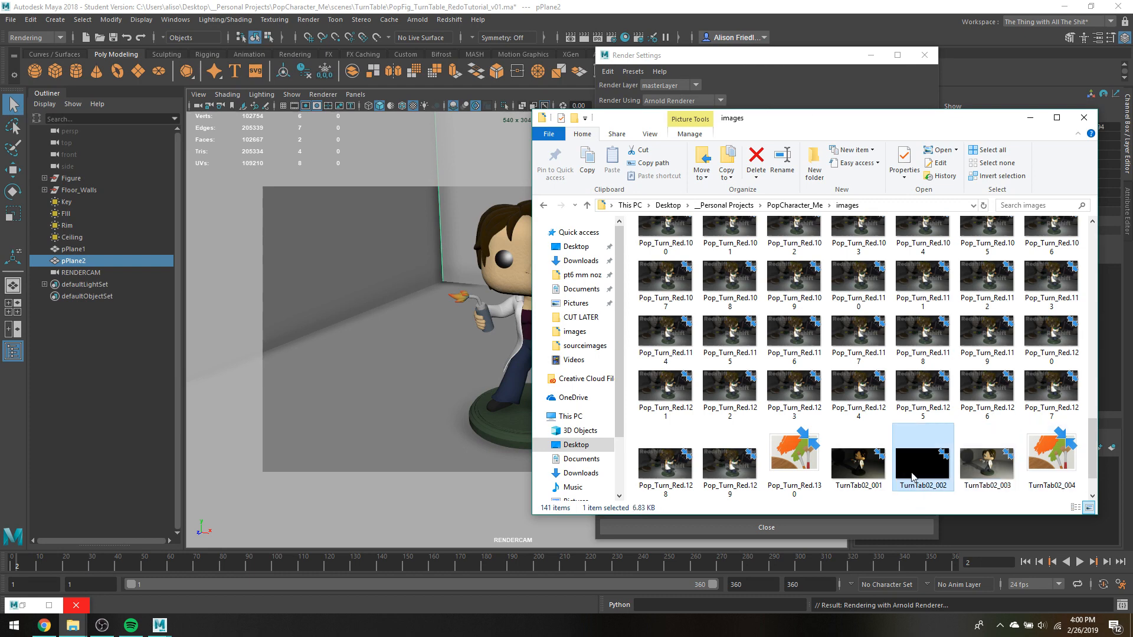
double_click(885, 471)
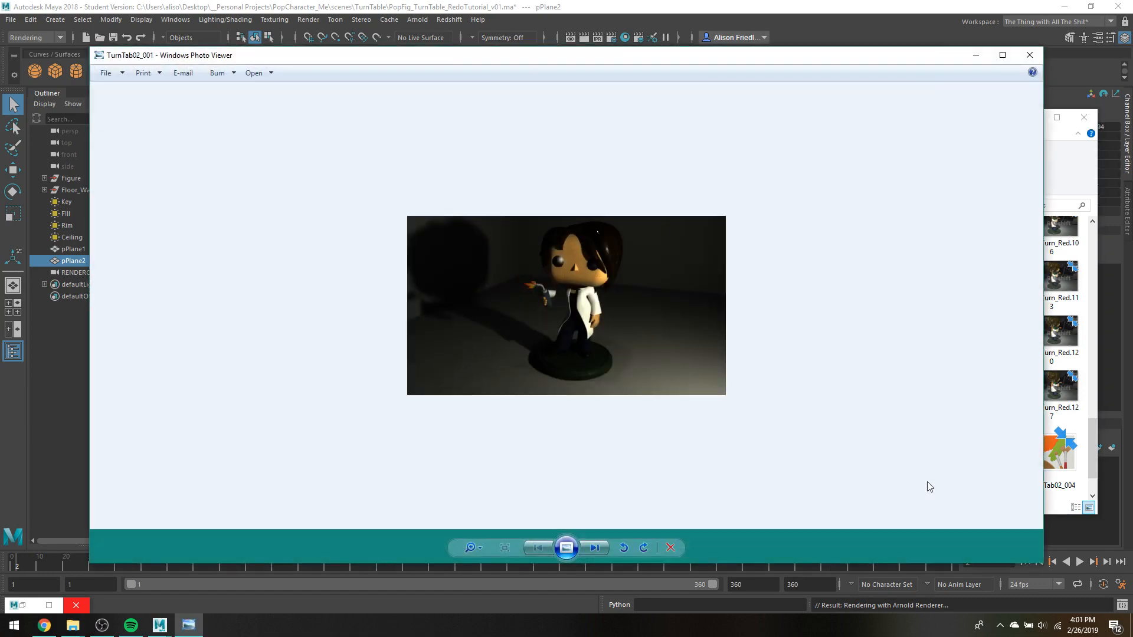
click(1029, 55)
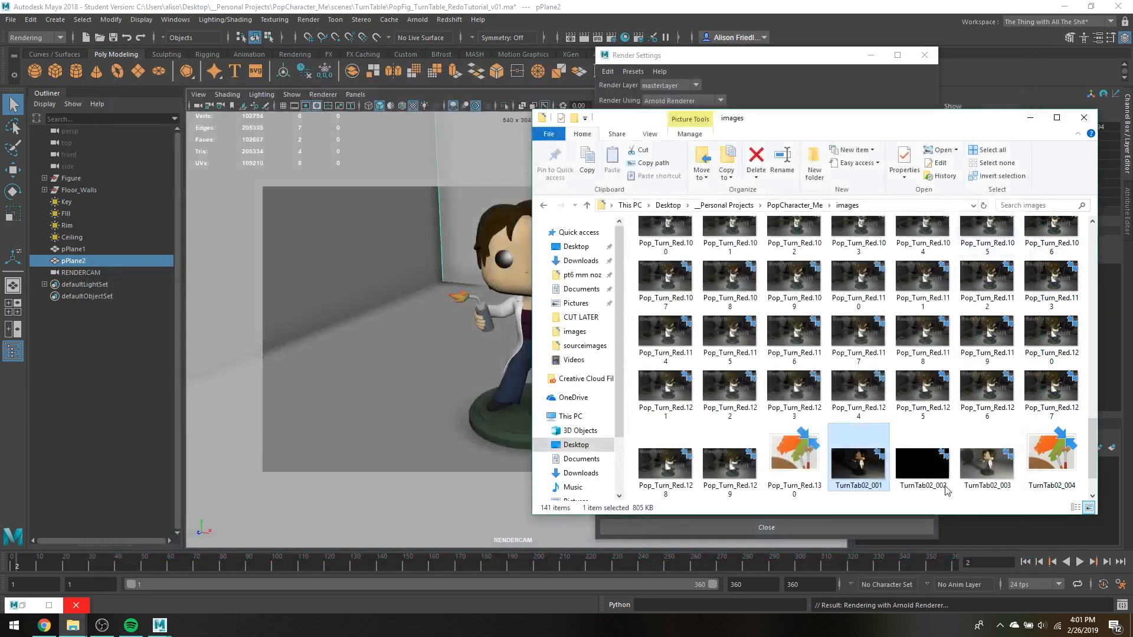
click(942, 488)
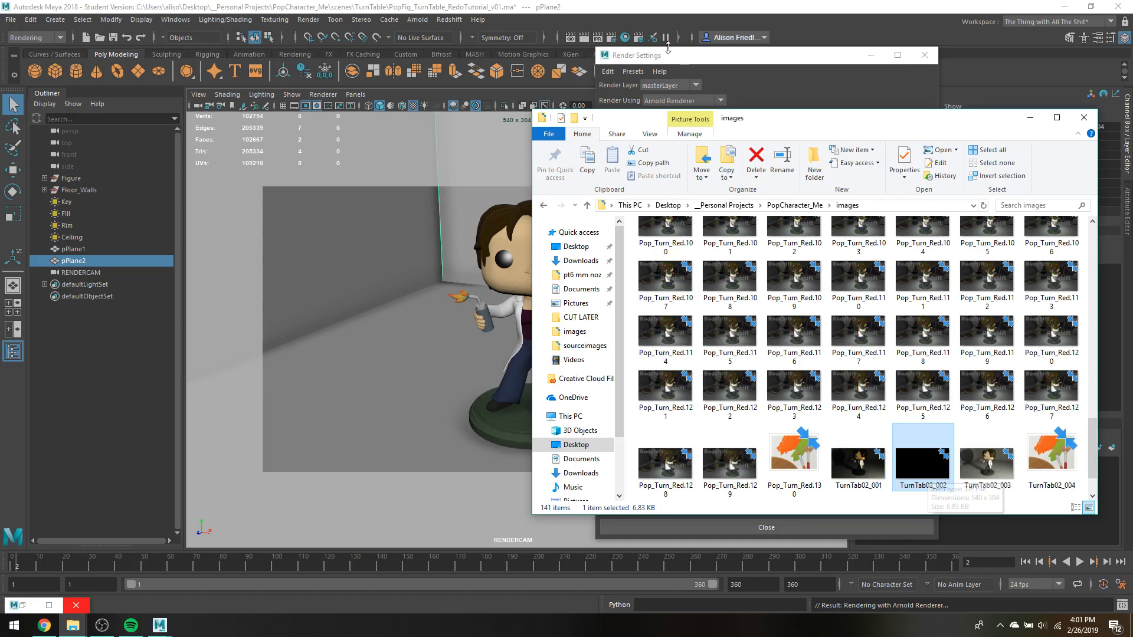
Step: Move the Render Settings window clear of the images folder, and check the folder's TurnTab02 frames beside it
drag(663, 59, 287, 27)
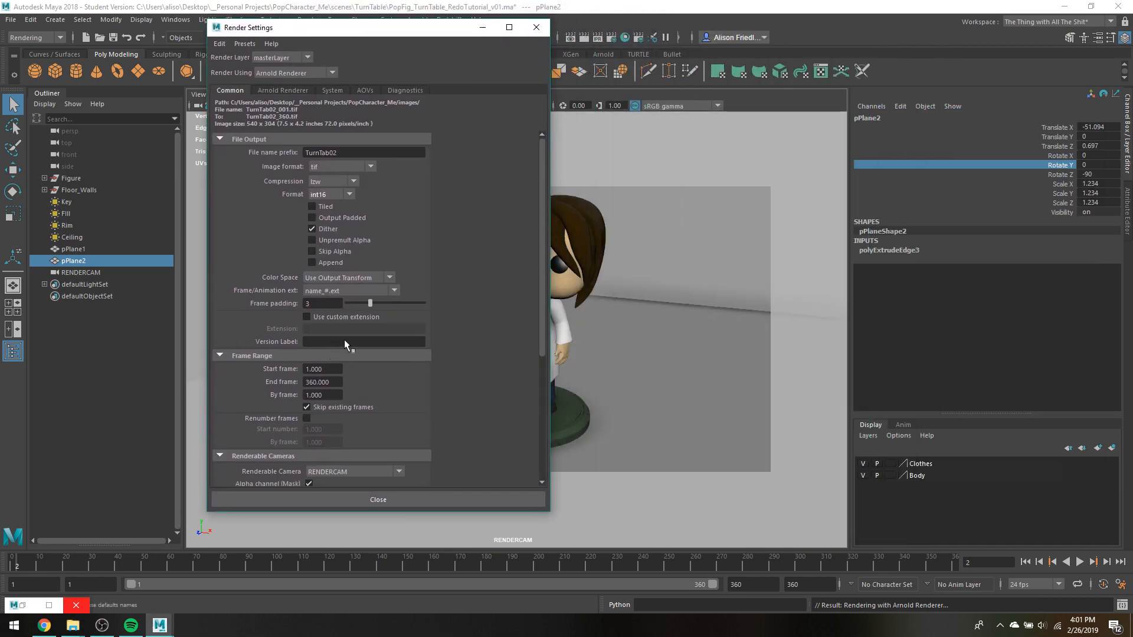
click(72, 621)
click(245, 578)
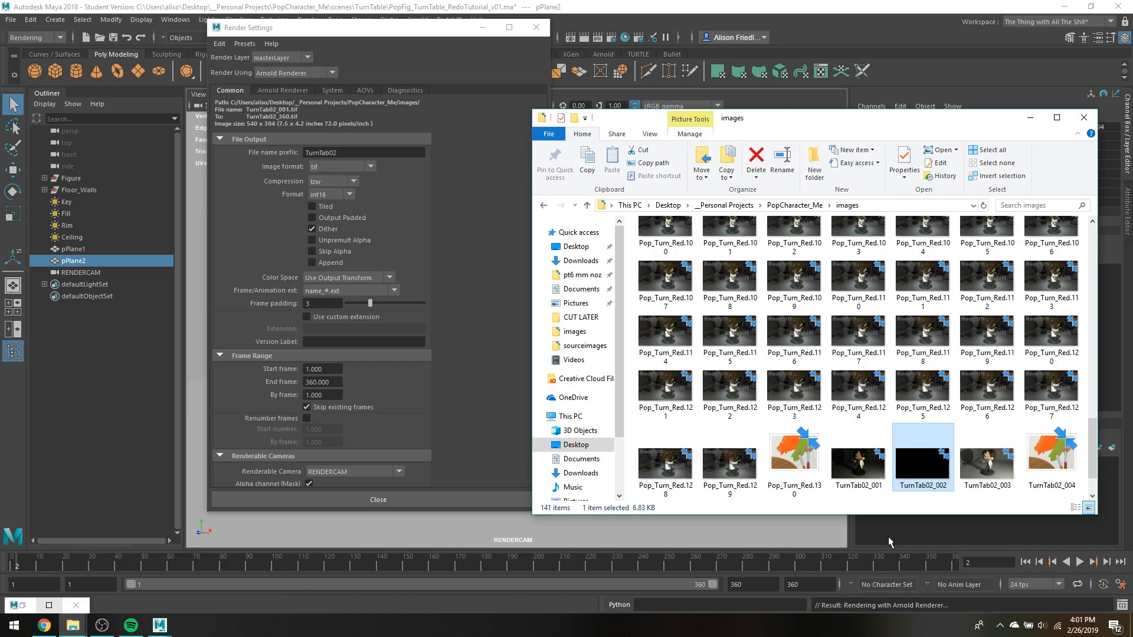
mouse_move(921, 467)
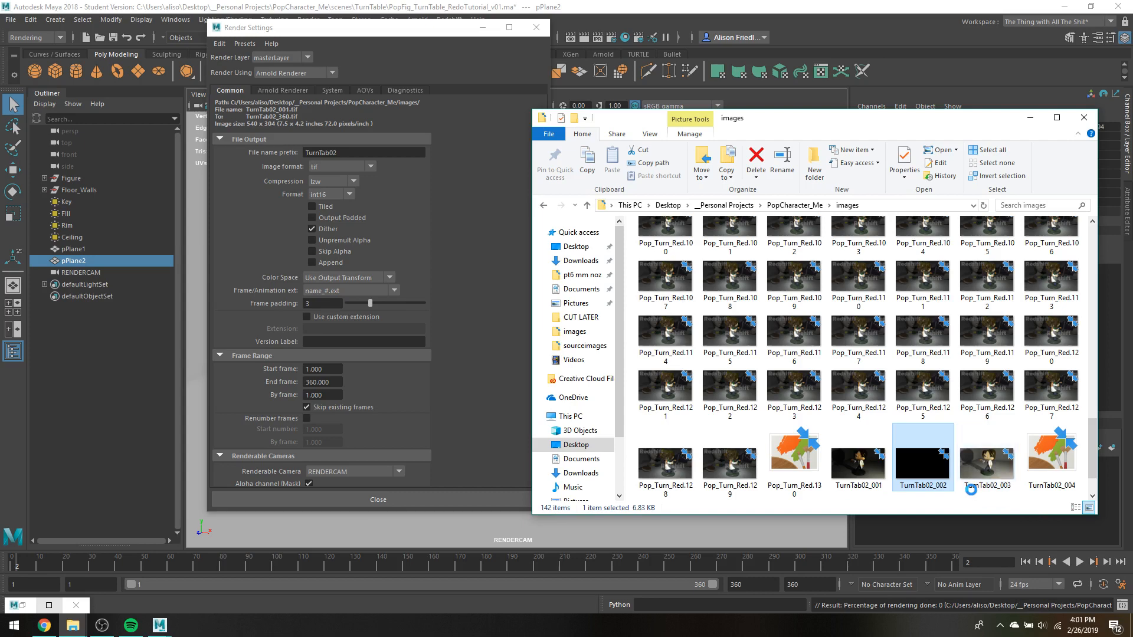
click(970, 487)
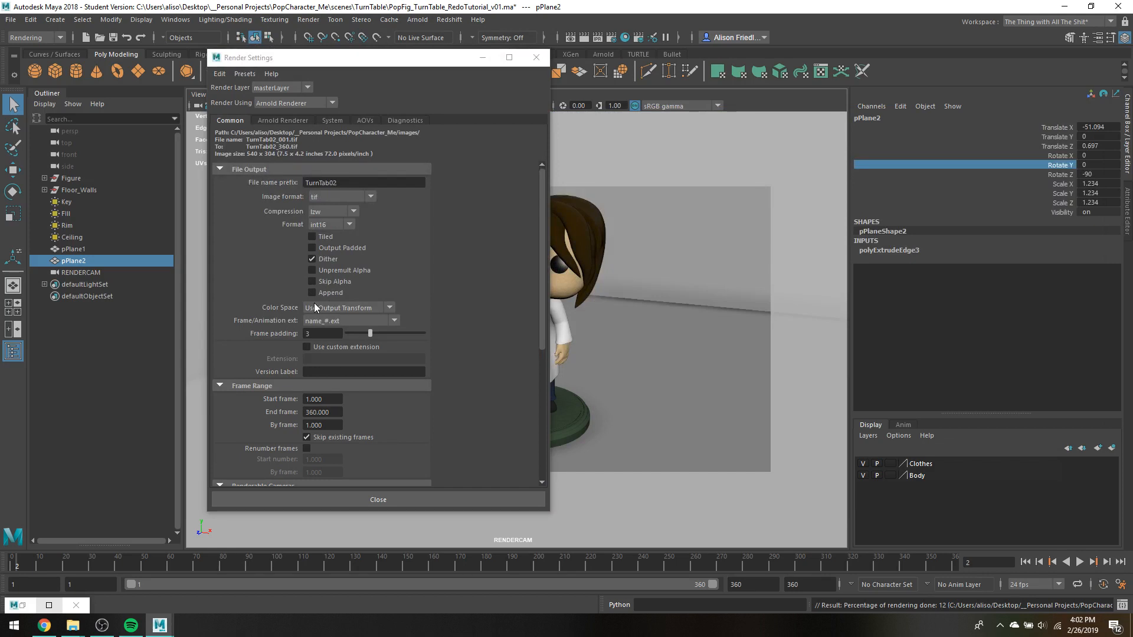
Step: Review the color space and format options in Render Settings, and return to the images folder to check the frames
click(313, 302)
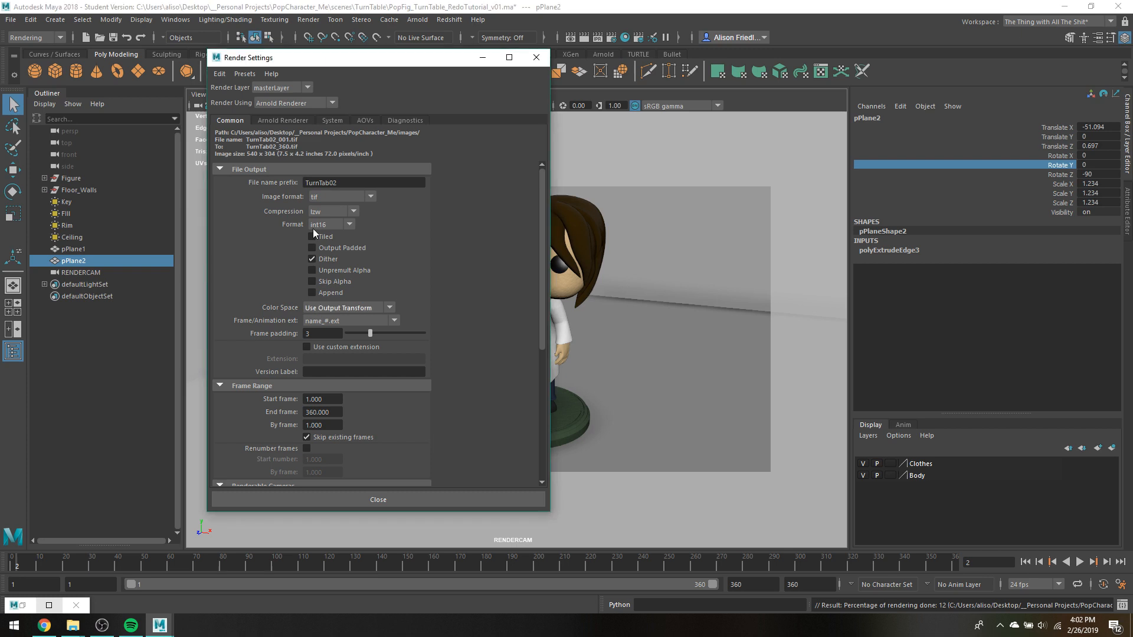
click(316, 227)
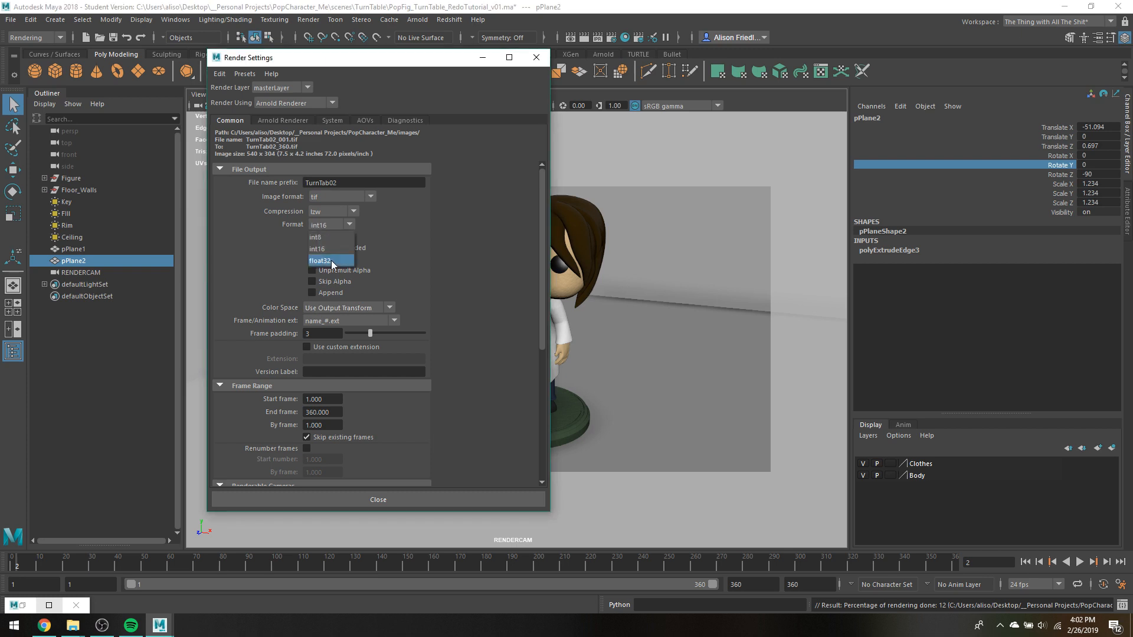
click(73, 626)
click(245, 578)
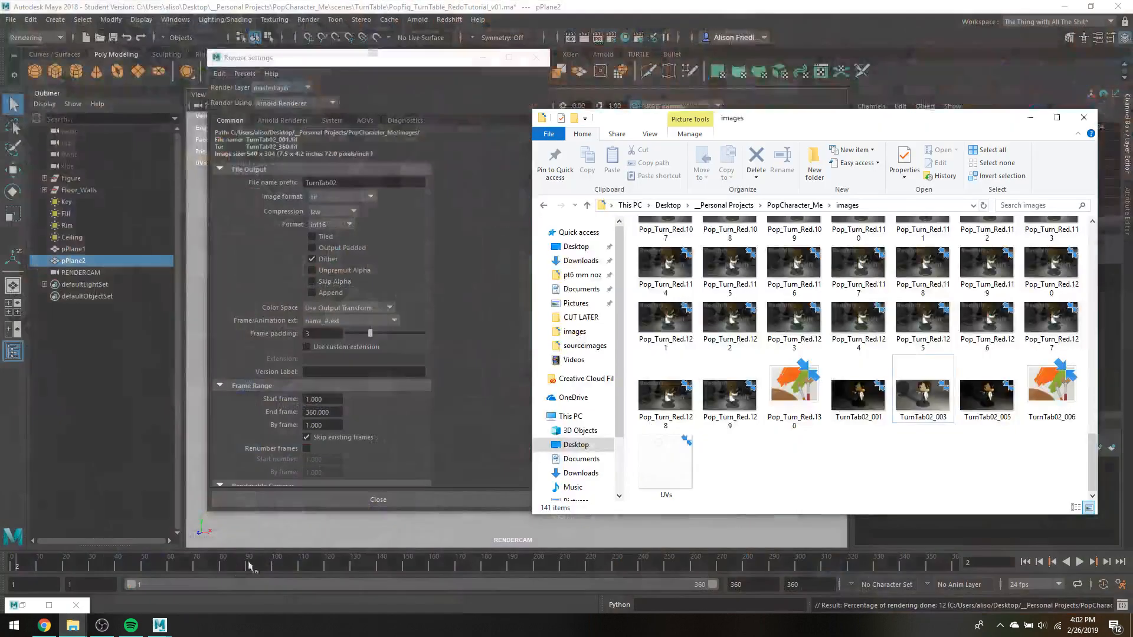